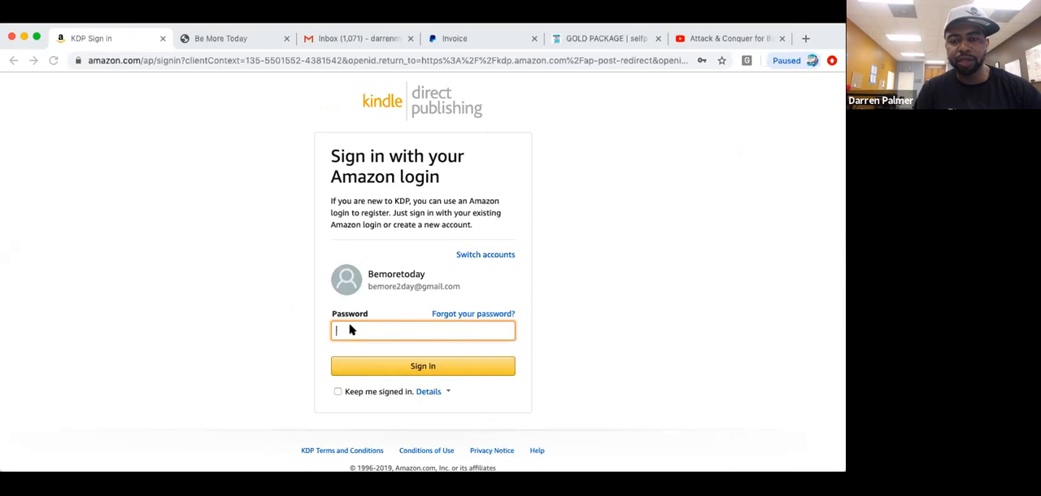
Switch from the remembered account to adding another one and clear the prefilled email field.
click(498, 258)
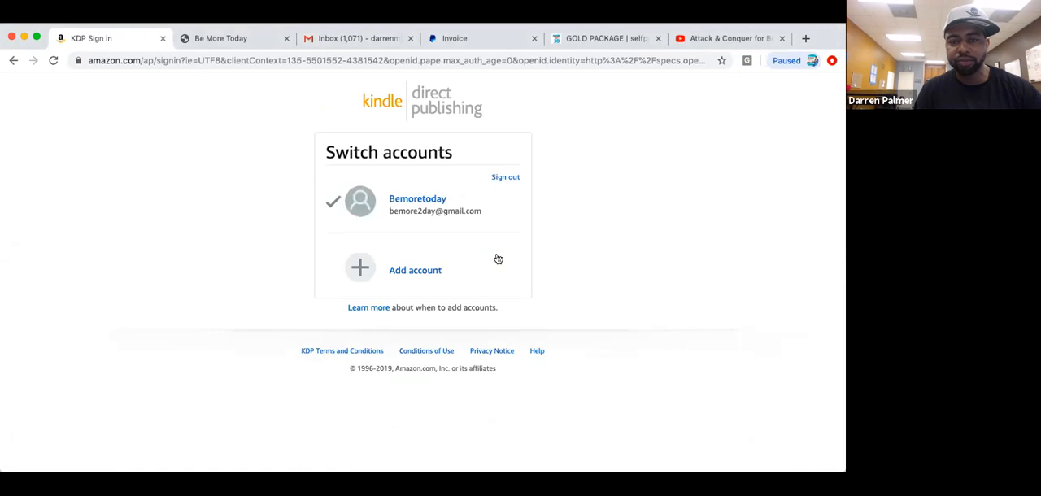
click(420, 269)
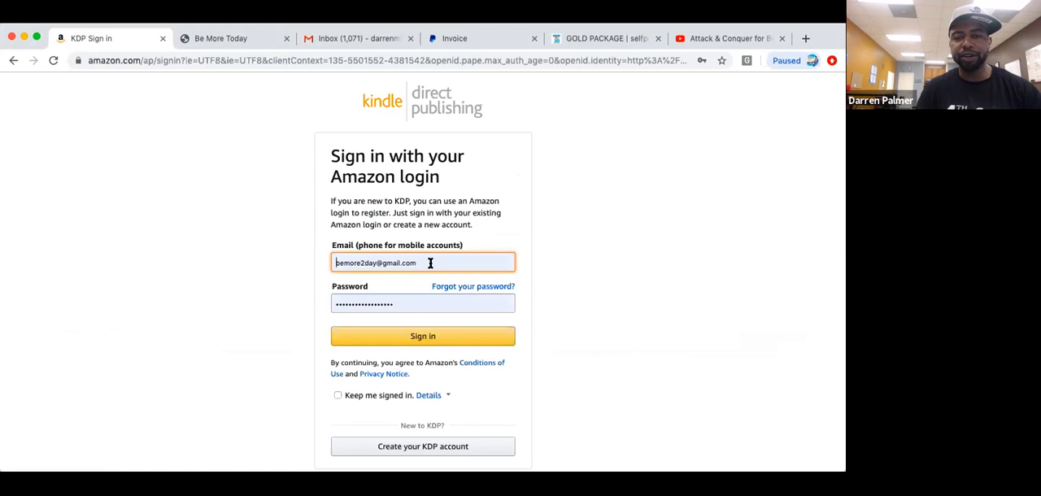
click(430, 262)
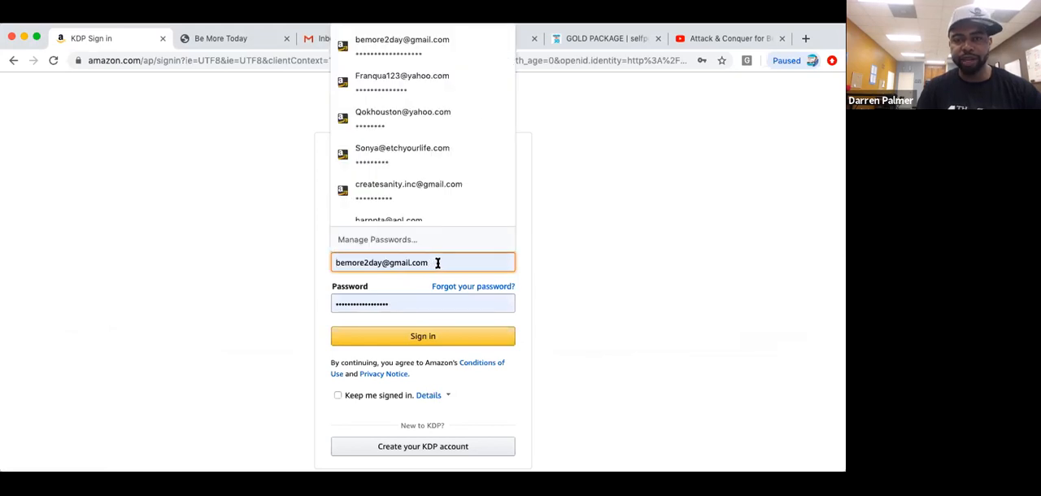
key(BackSpace)
key(BackSpace)
key(BackSpace)
key(BackSpace)
key(BackSpace)
key(BackSpace)
key(BackSpace)
key(BackSpace)
key(BackSpace)
key(BackSpace)
key(BackSpace)
key(BackSpace)
key(BackSpace)
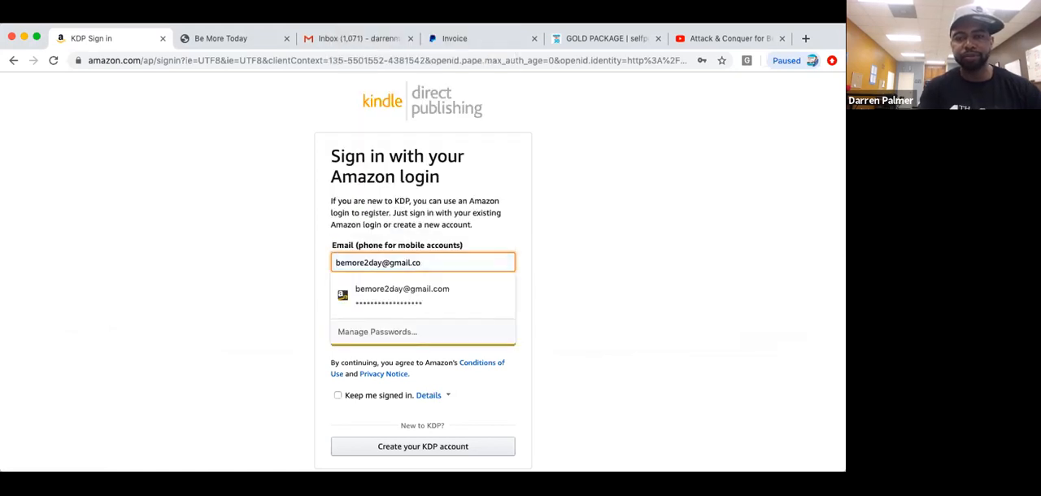
key(BackSpace)
key(BackSpace)
key(BackSpace)
key(BackSpace)
key(BackSpace)
key(BackSpace)
key(BackSpace)
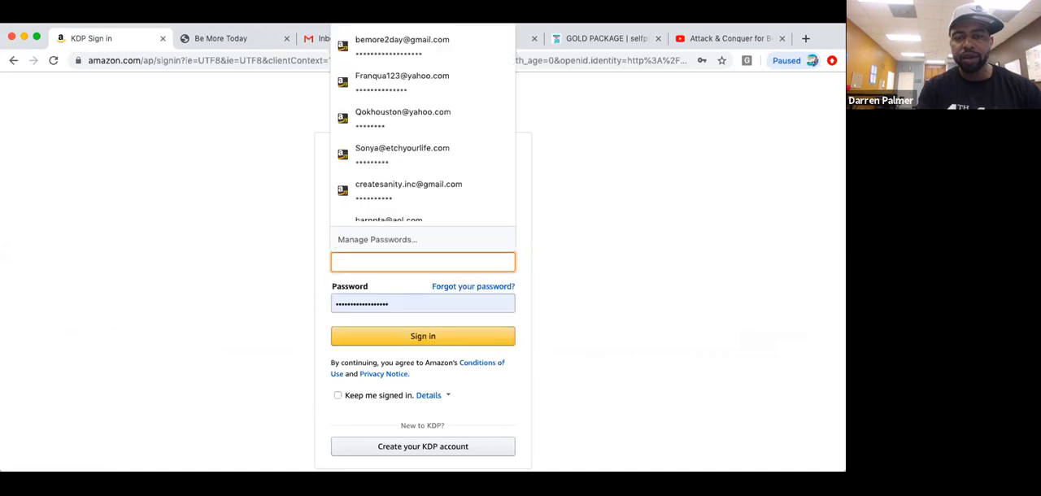
Clear the prefilled password and dismiss the saved-login suggestions.
click(436, 304)
key(BackSpace)
key(BackSpace)
key(BackSpace)
key(BackSpace)
key(BackSpace)
key(BackSpace)
key(BackSpace)
key(BackSpace)
key(BackSpace)
key(BackSpace)
key(BackSpace)
key(BackSpace)
key(BackSpace)
key(BackSpace)
key(BackSpace)
key(BackSpace)
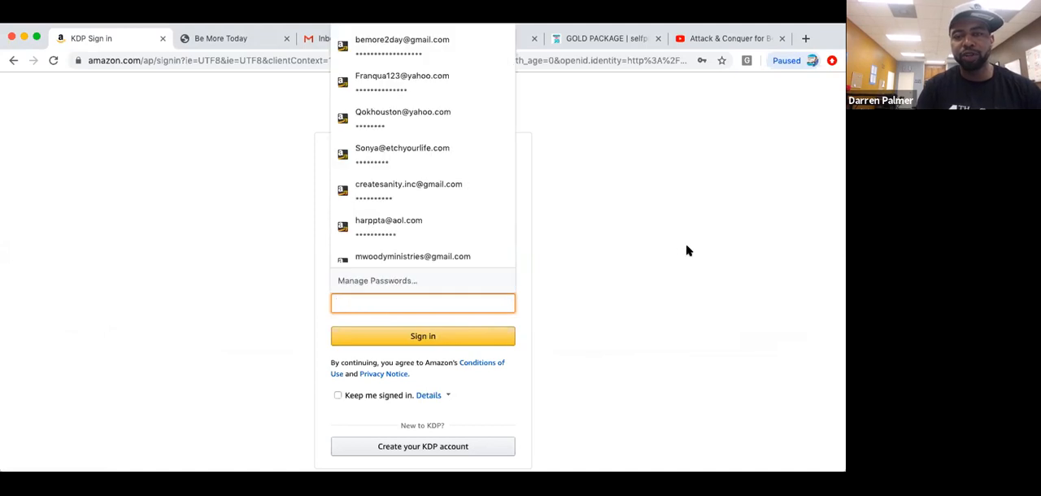
click(610, 255)
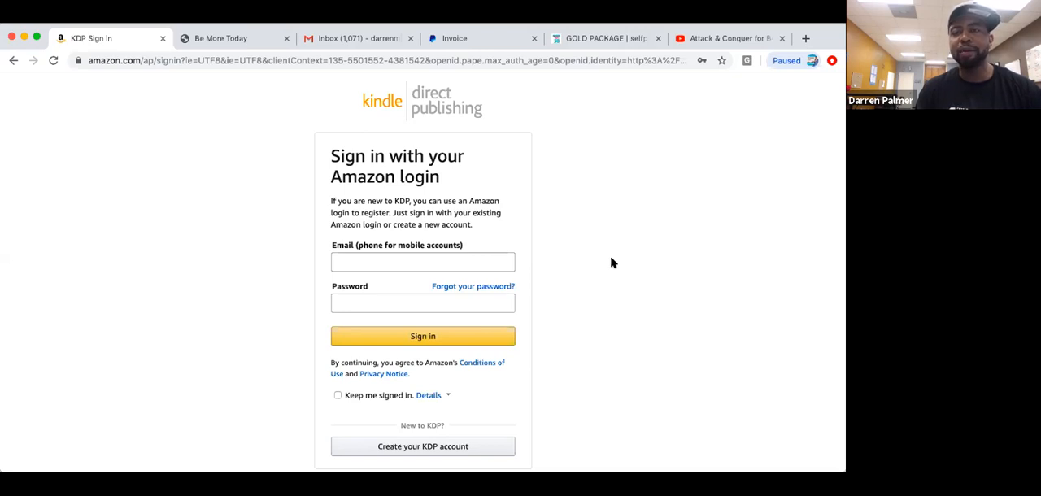
Enter the author's account email address in the Amazon sign-in form.
click(389, 261)
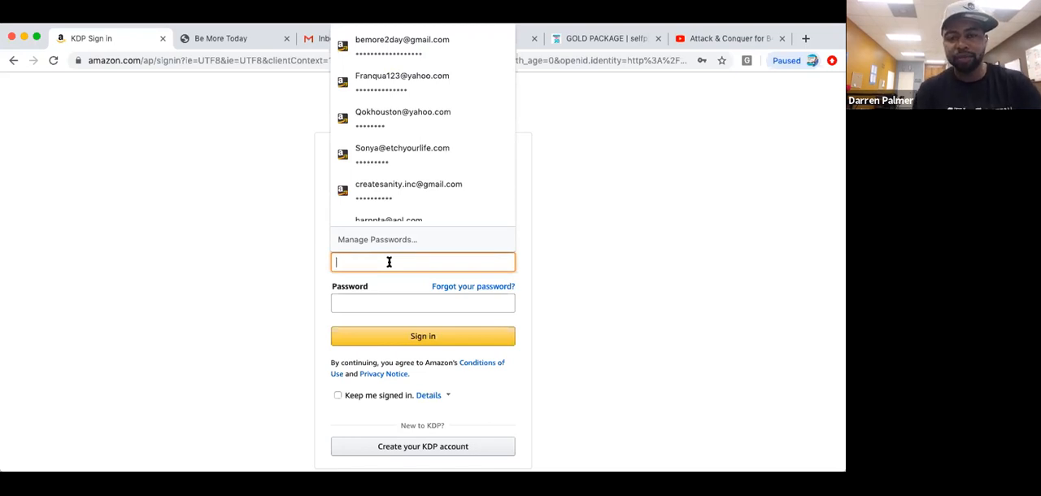
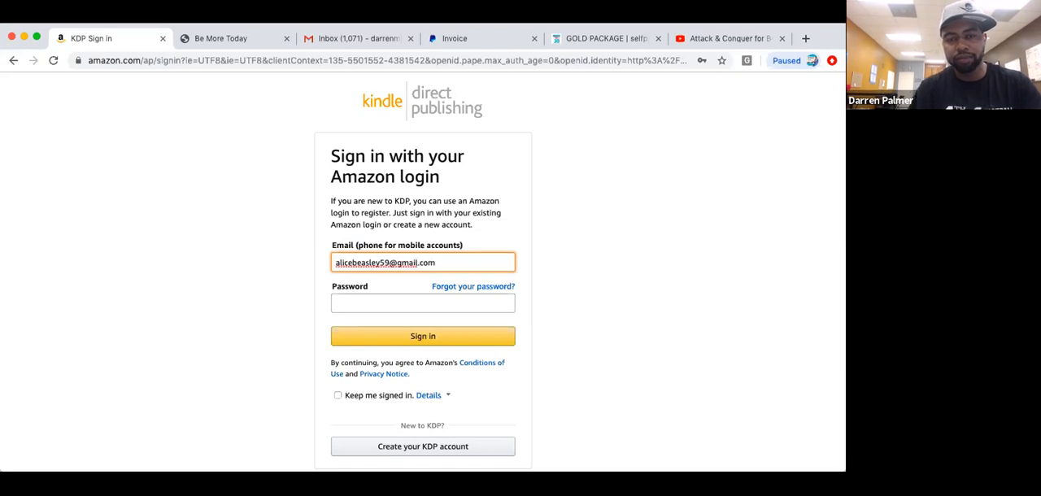
Enter the account password and sign in to Kindle Direct Publishing.
click(350, 306)
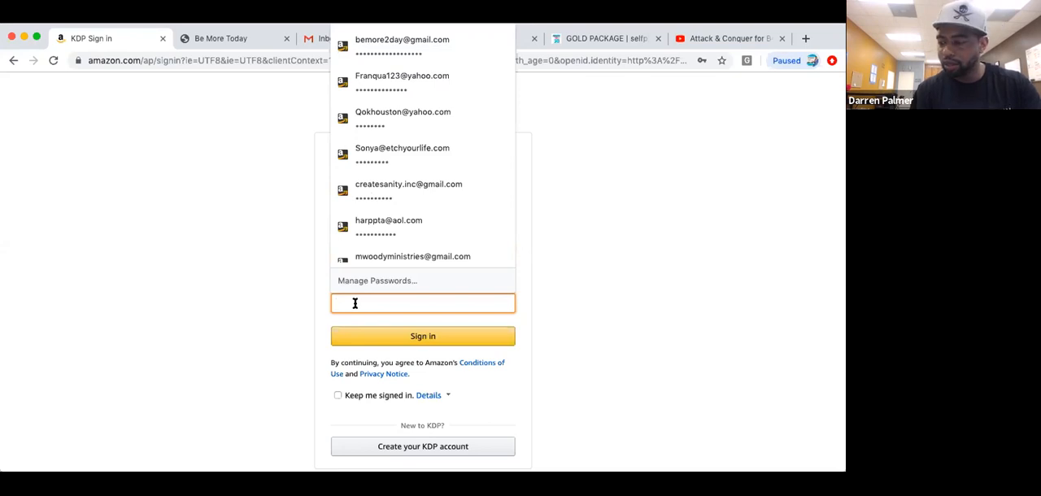
text(**)
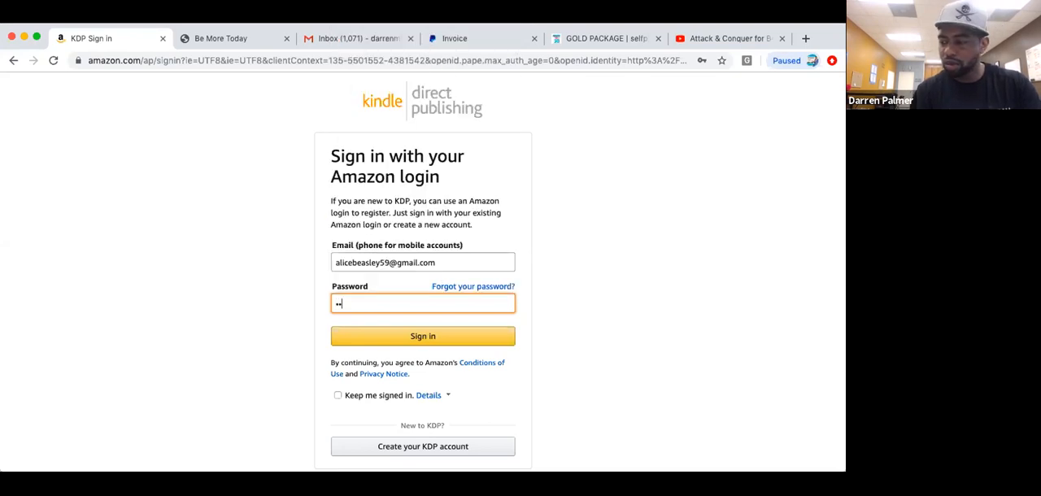
text(**)
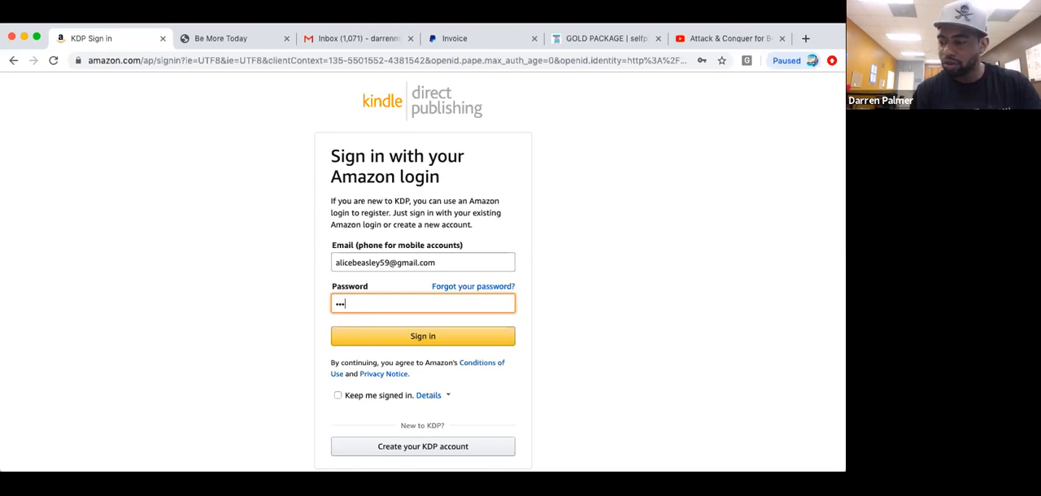
text(*)
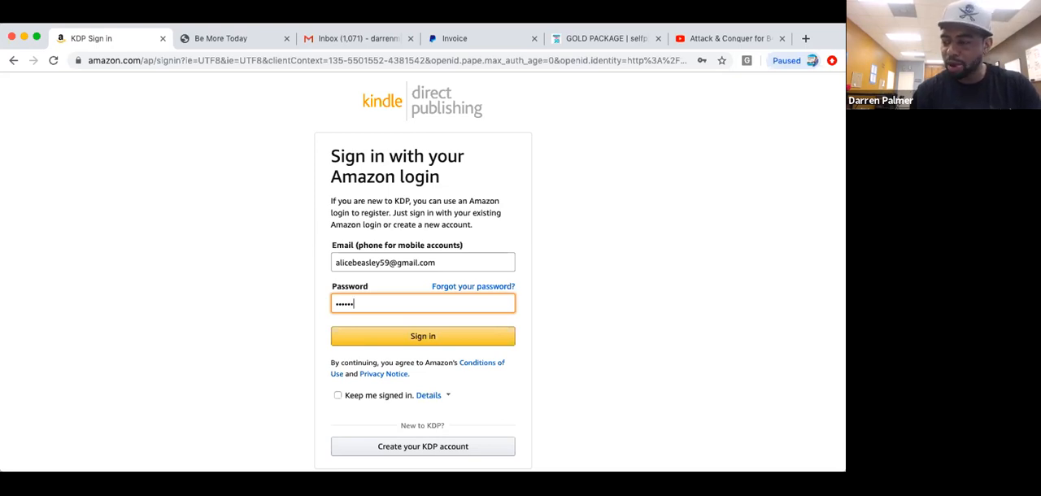
text(****)
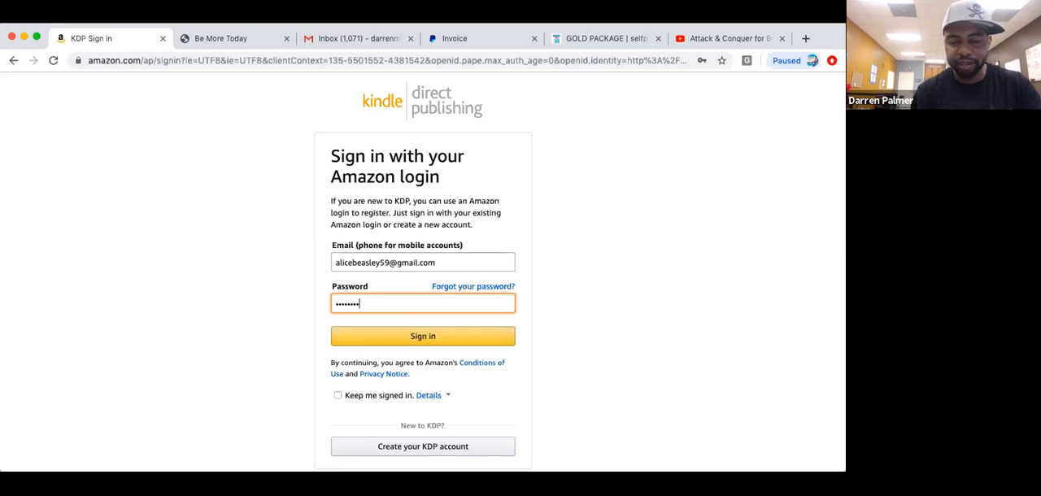
click(399, 345)
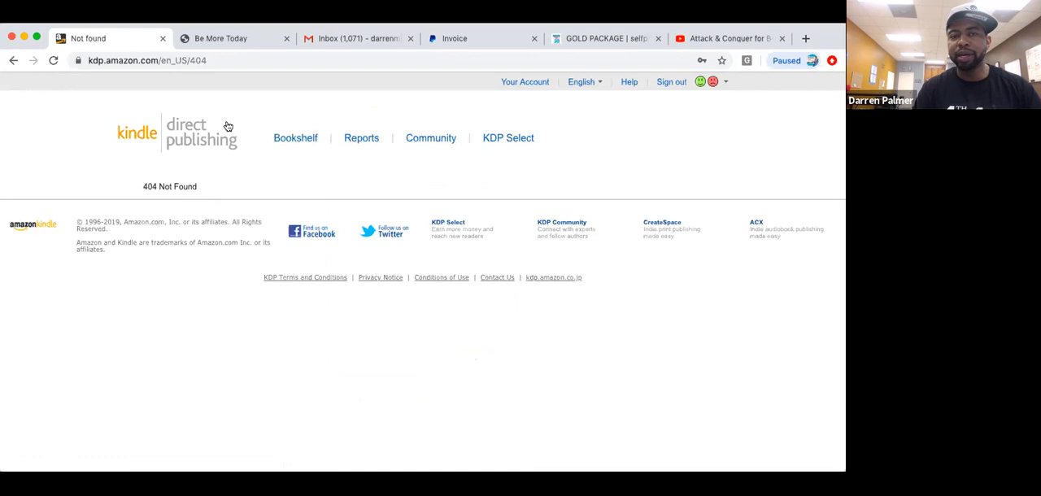
Go to the Bookshelf and agree to the Kindle Direct Publishing Terms and Conditions.
click(296, 139)
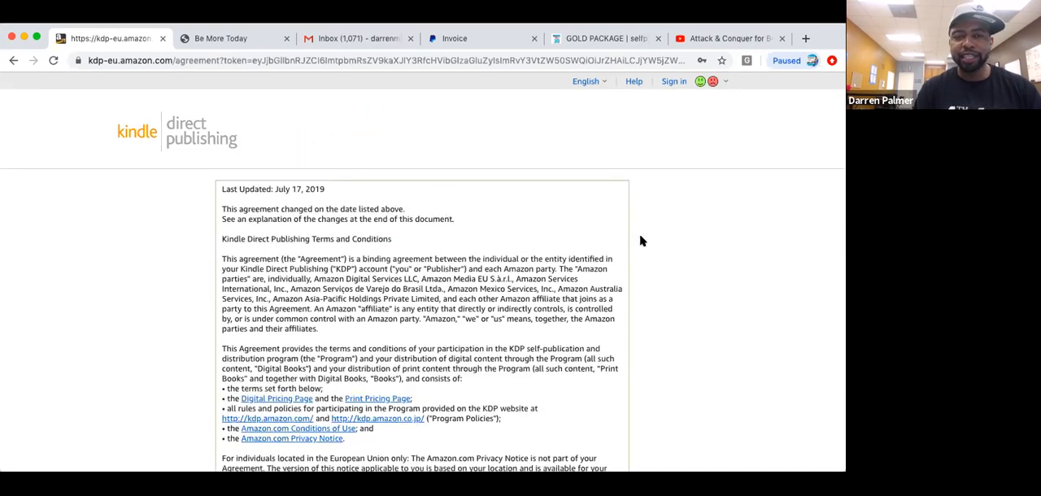
scroll(640, 238, down, 3)
scroll(640, 241, down, 1)
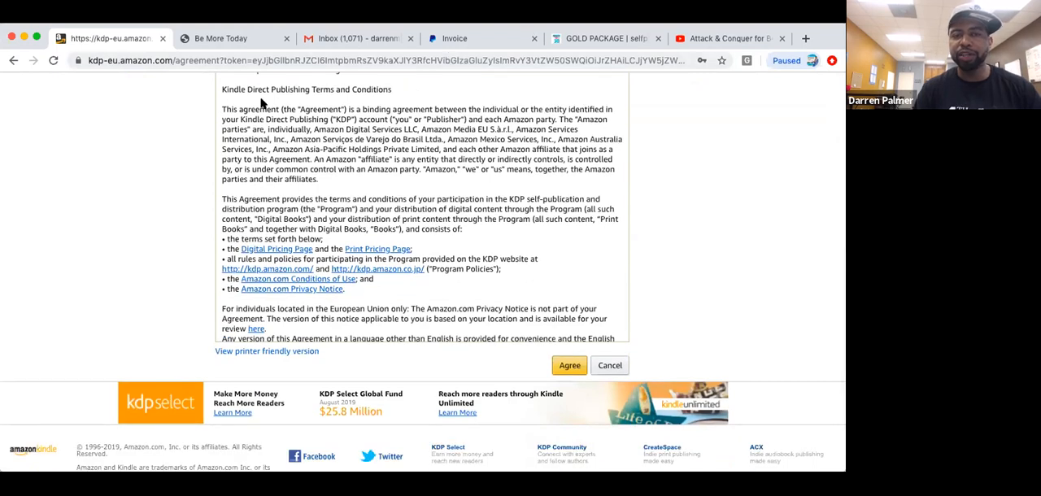
click(569, 366)
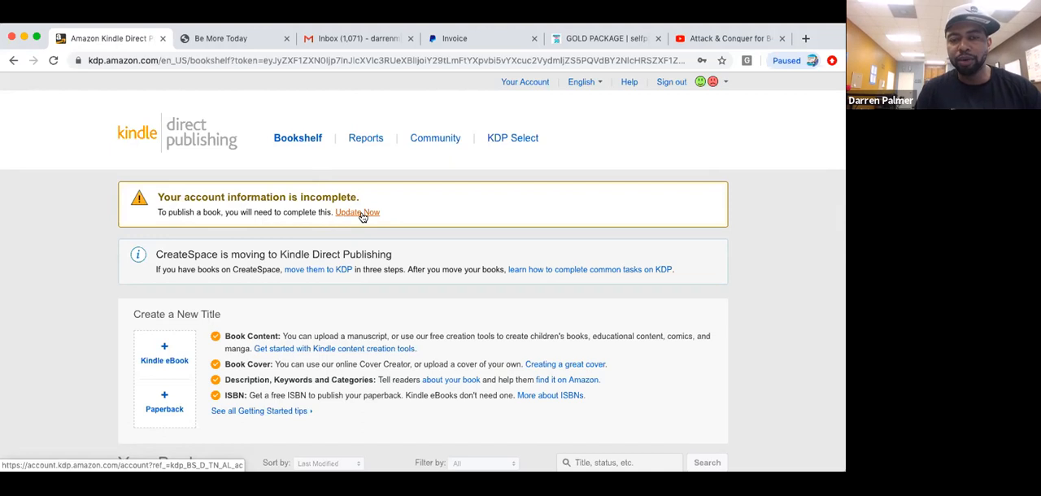
Start creating a new paperback title from the Bookshelf.
scroll(363, 217, down, 2)
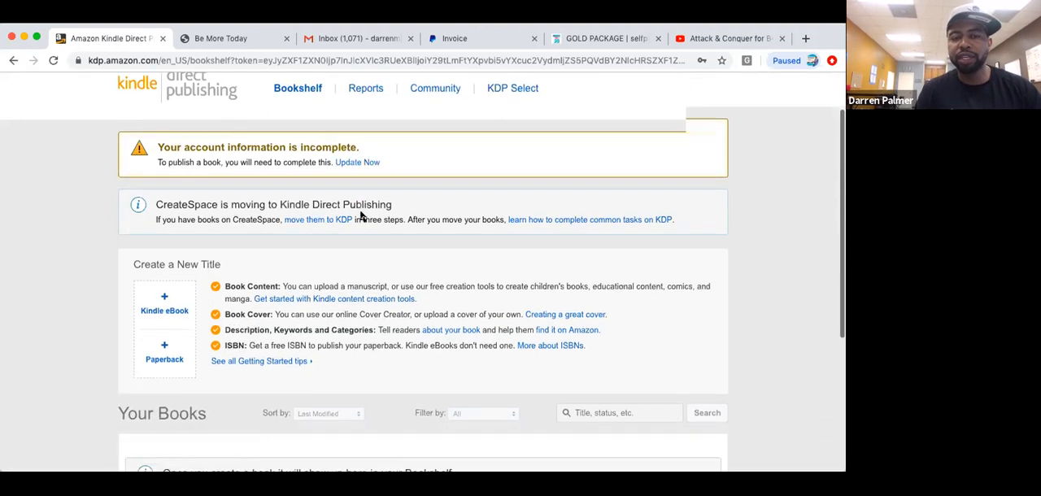
scroll(363, 217, down, 3)
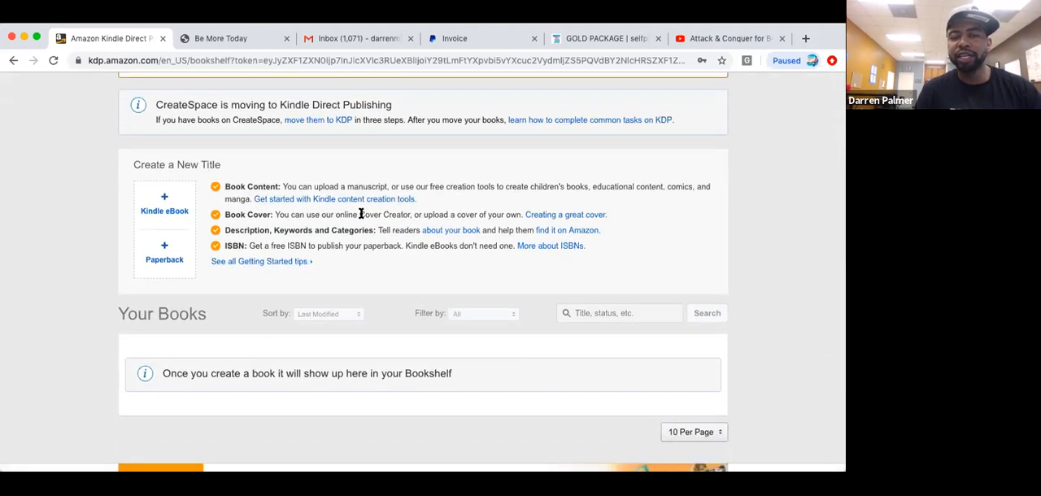
scroll(361, 215, down, 1)
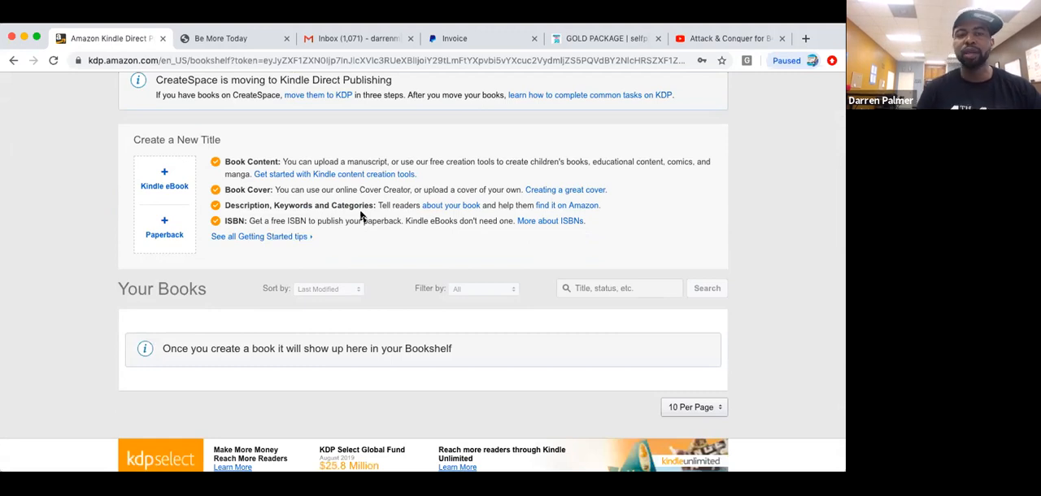
click(165, 222)
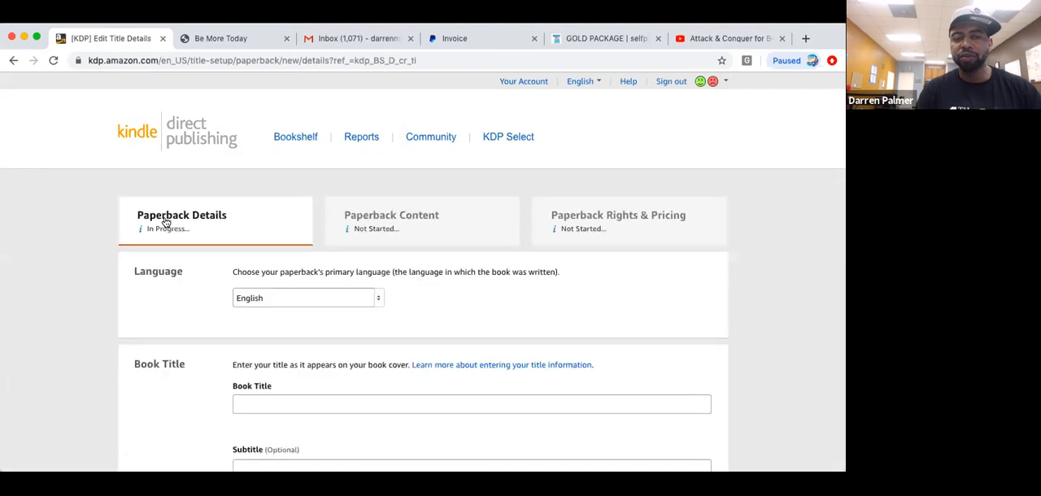
Enter "Transformed" as the book title in the paperback details, keeping English as the language.
scroll(165, 222, down, 1)
scroll(165, 222, down, 4)
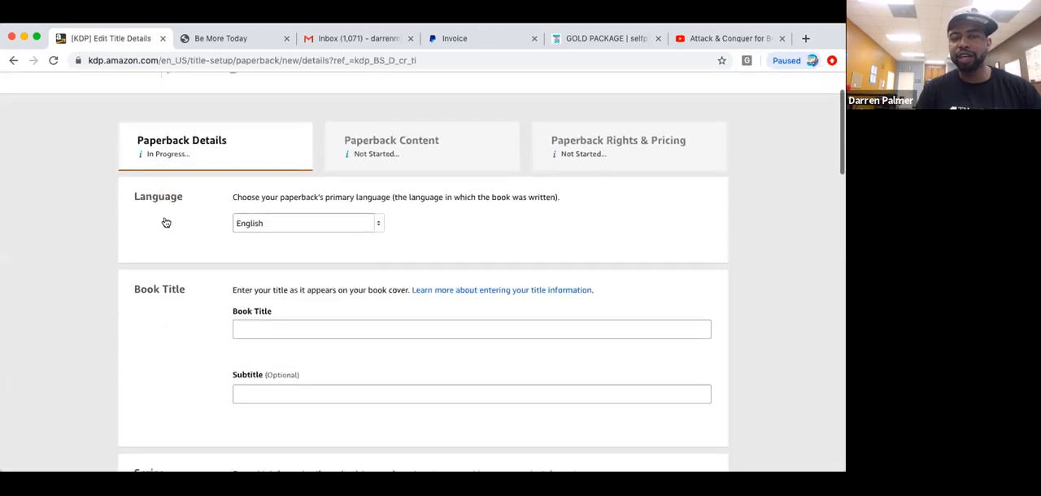
scroll(165, 222, down, 1)
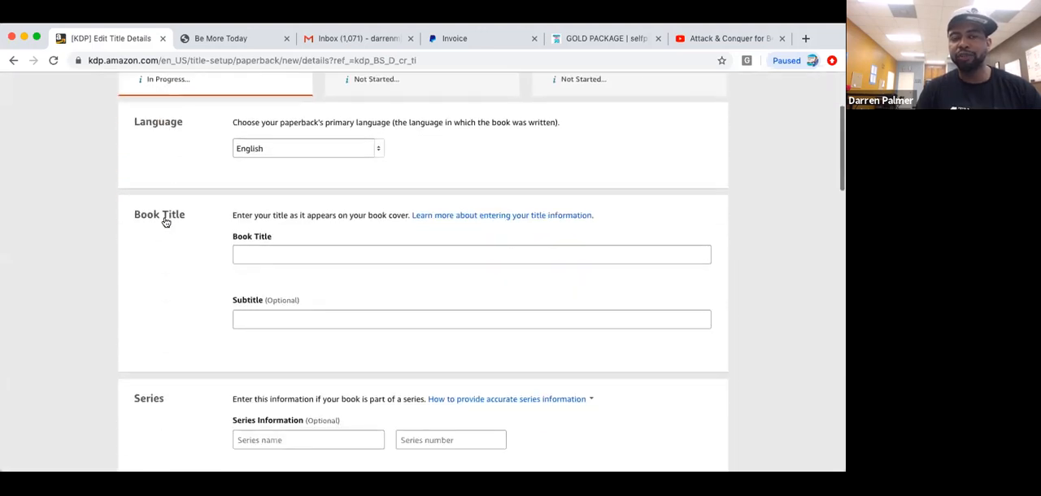
scroll(165, 222, down, 1)
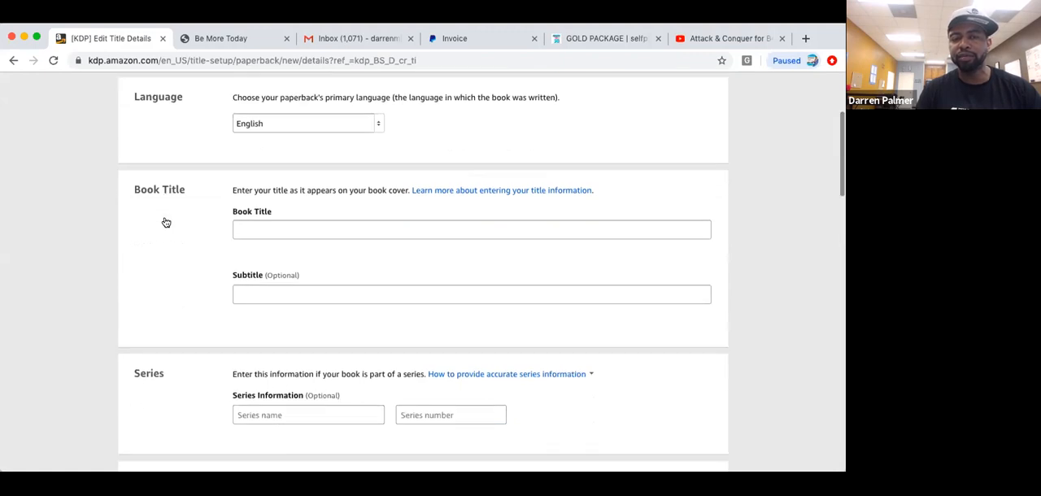
scroll(165, 222, down, 1)
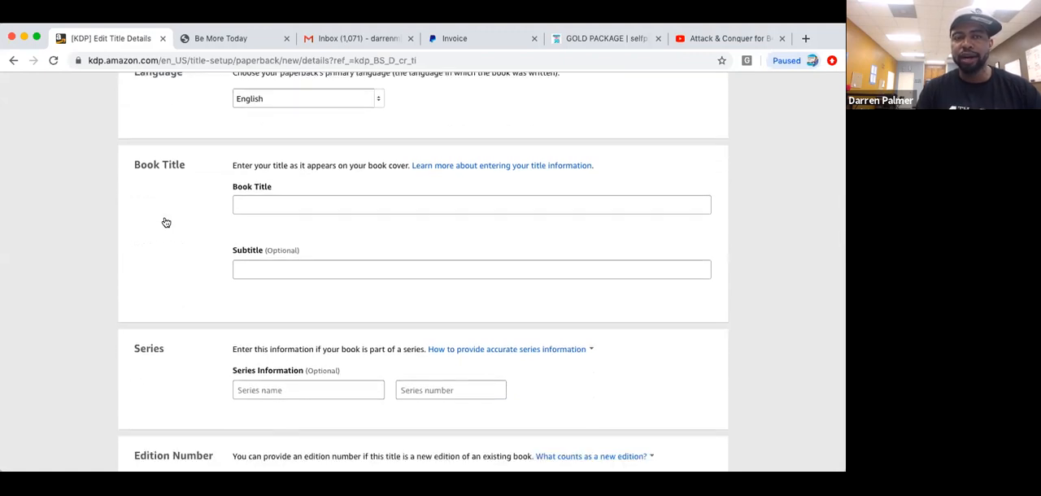
scroll(166, 222, up, 1)
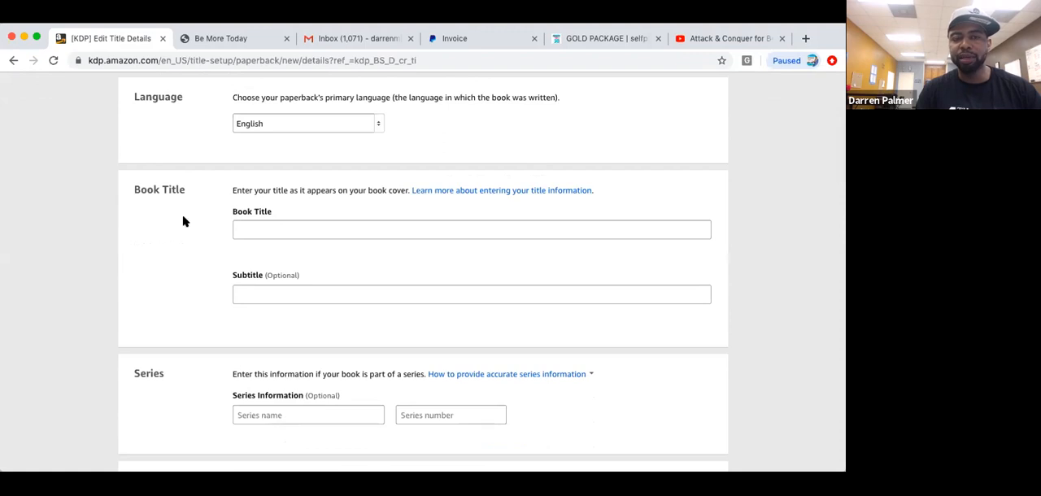
click(251, 230)
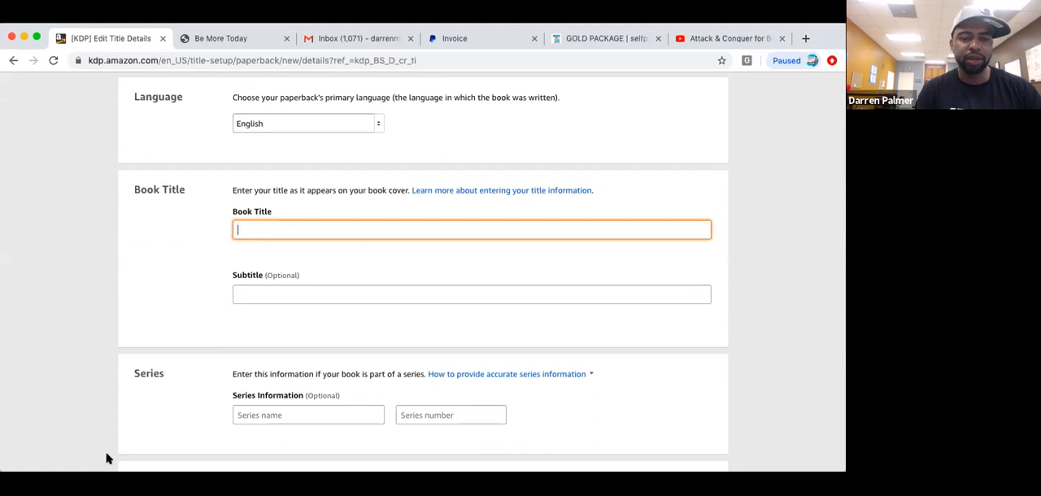
click(105, 483)
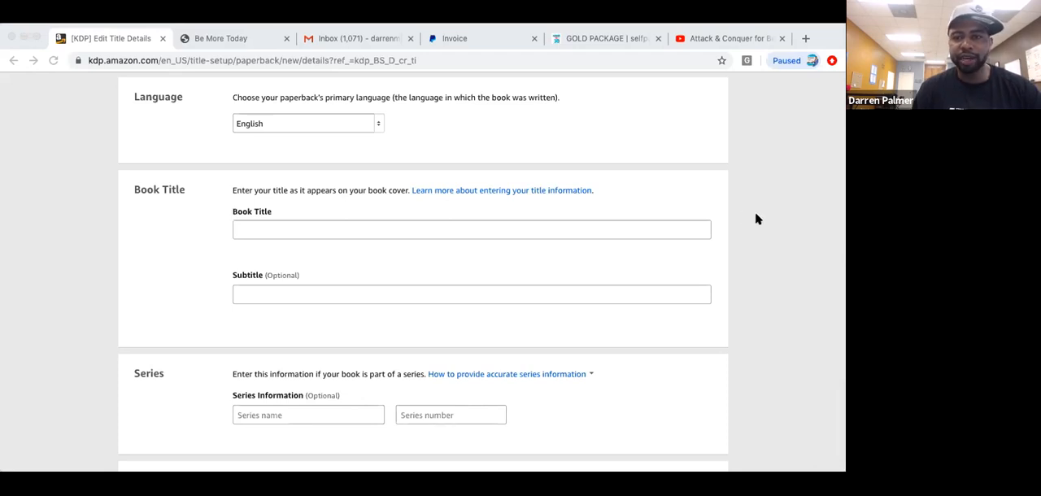
click(780, 222)
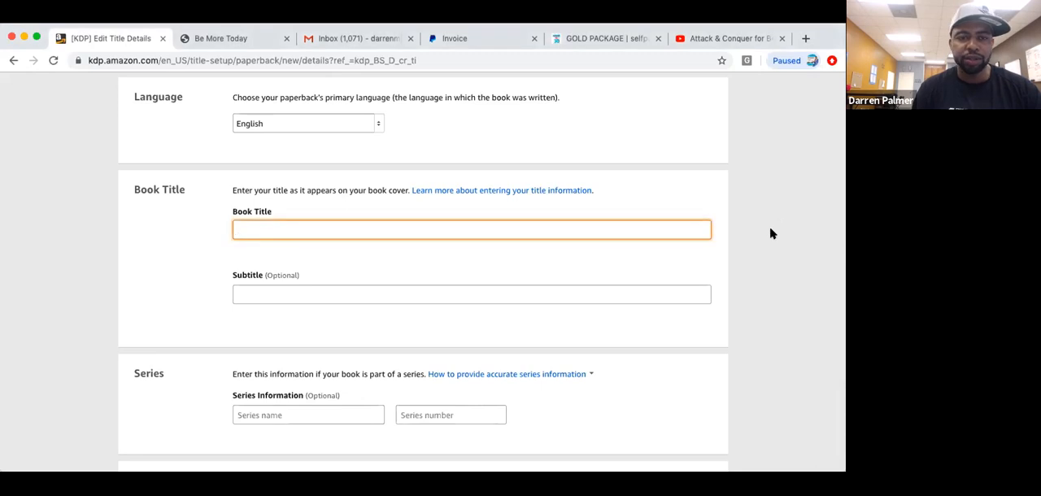
text(Trans)
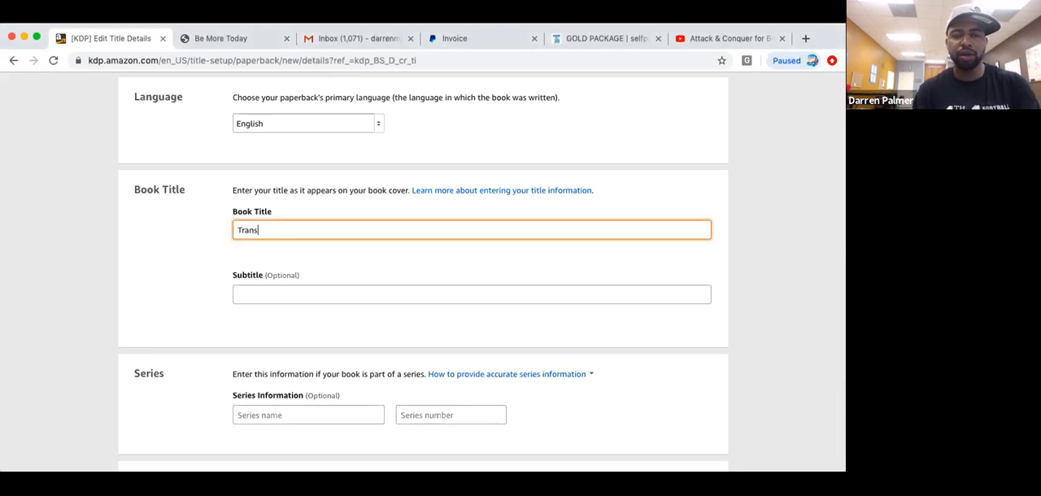
text(formed)
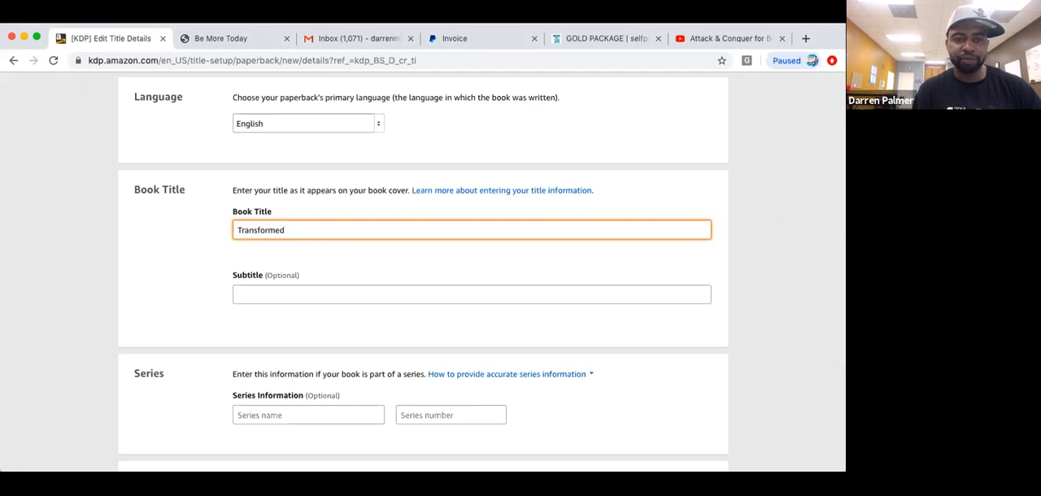
click(743, 353)
Enter the author's first name under Primary Author or Contributor.
scroll(747, 353, down, 1)
scroll(747, 353, down, 5)
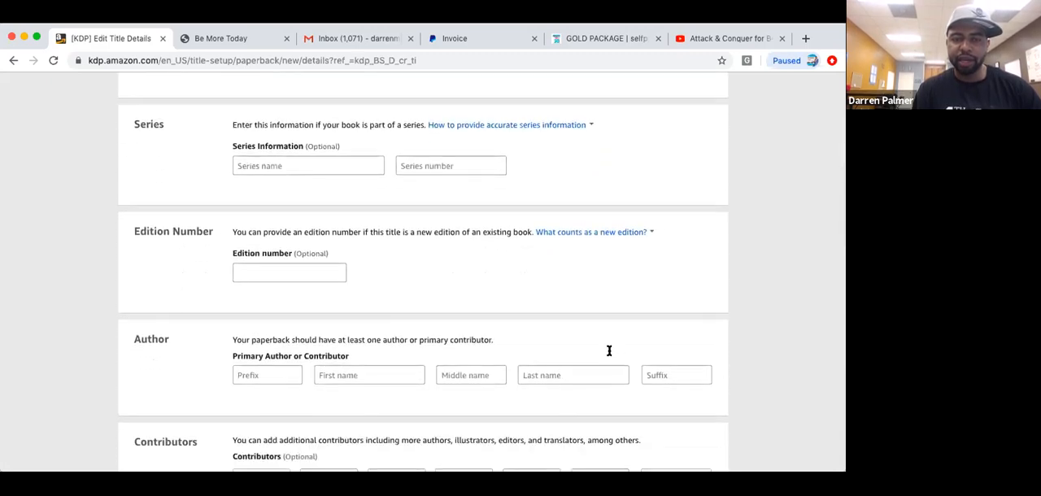
click(381, 375)
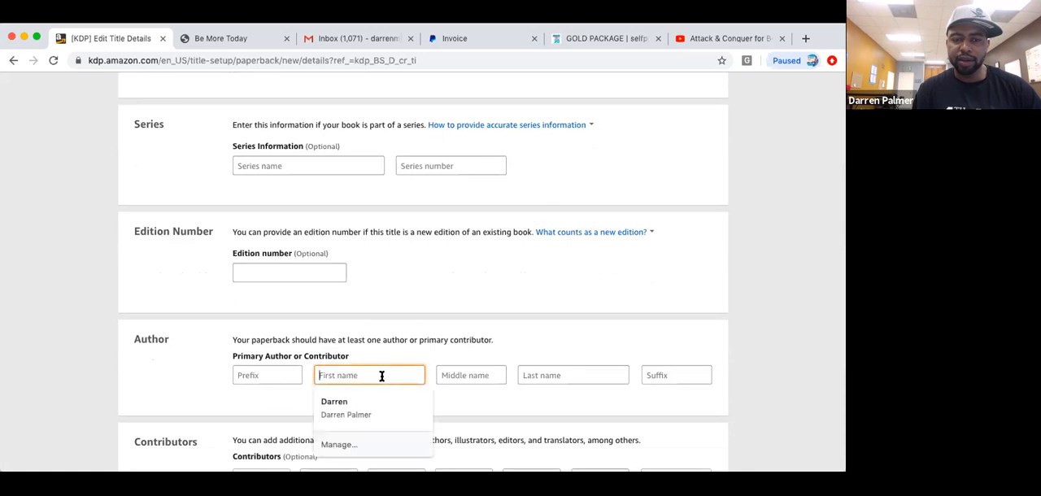
click(789, 265)
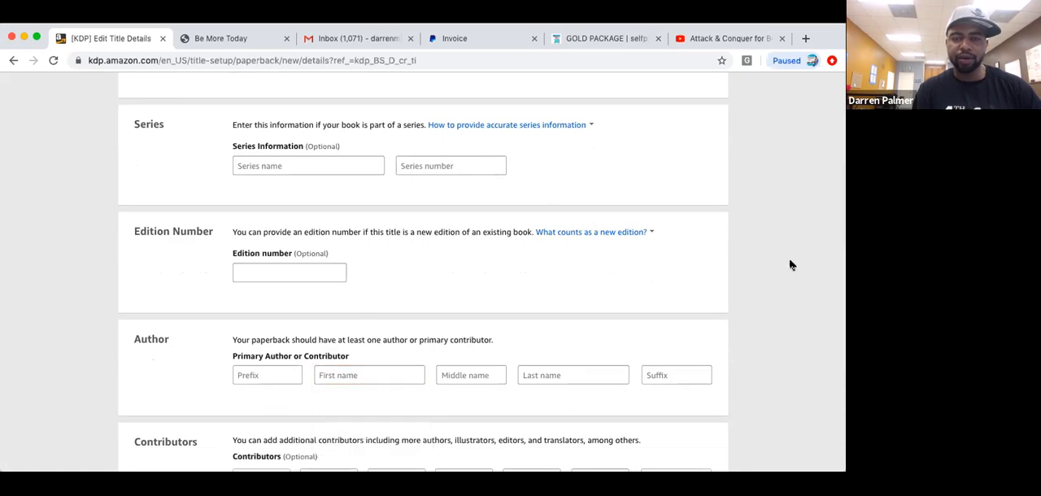
click(389, 374)
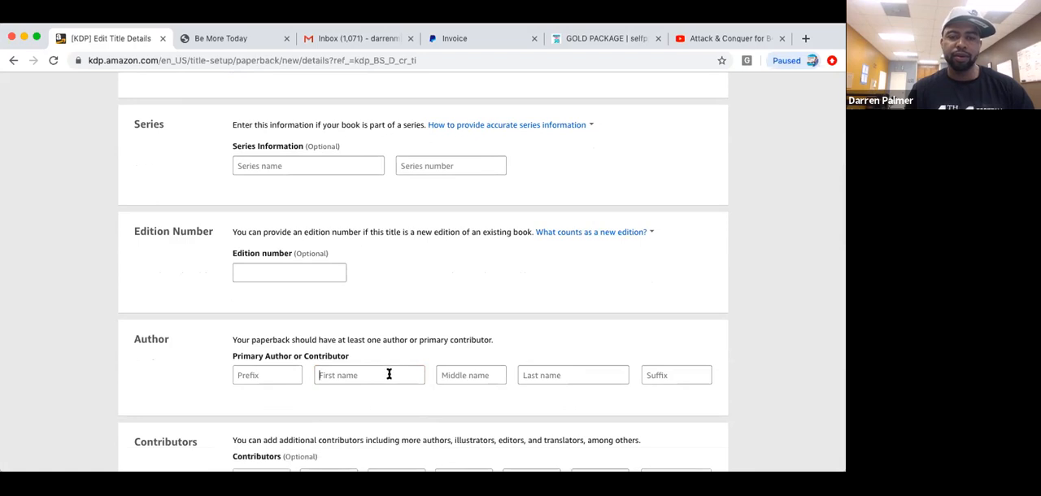
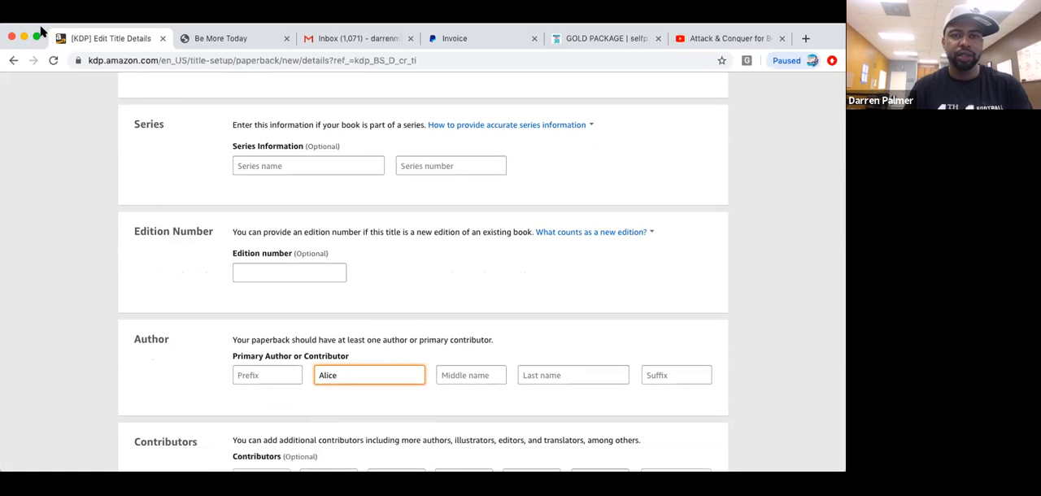
drag(45, 31, 44, 65)
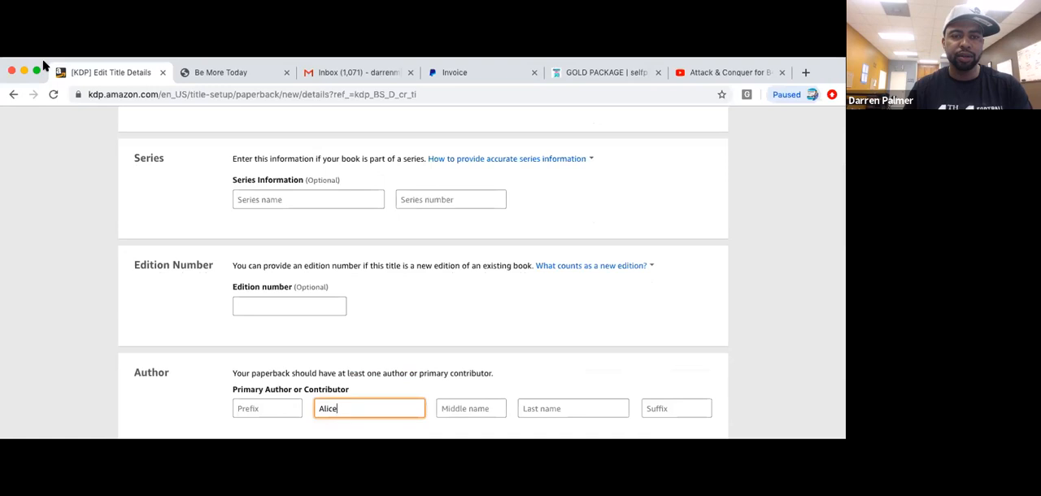
drag(45, 65, 26, 55)
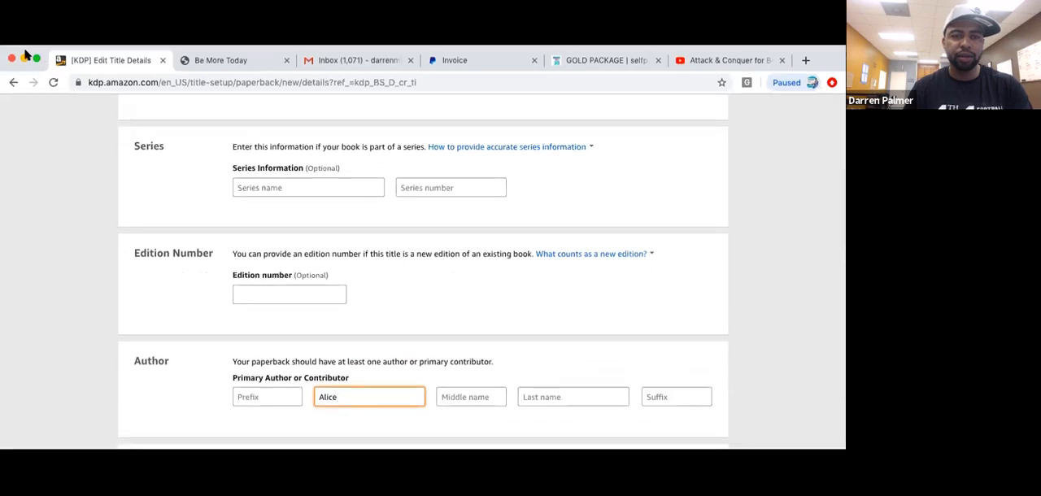
drag(20, 50, 18, 33)
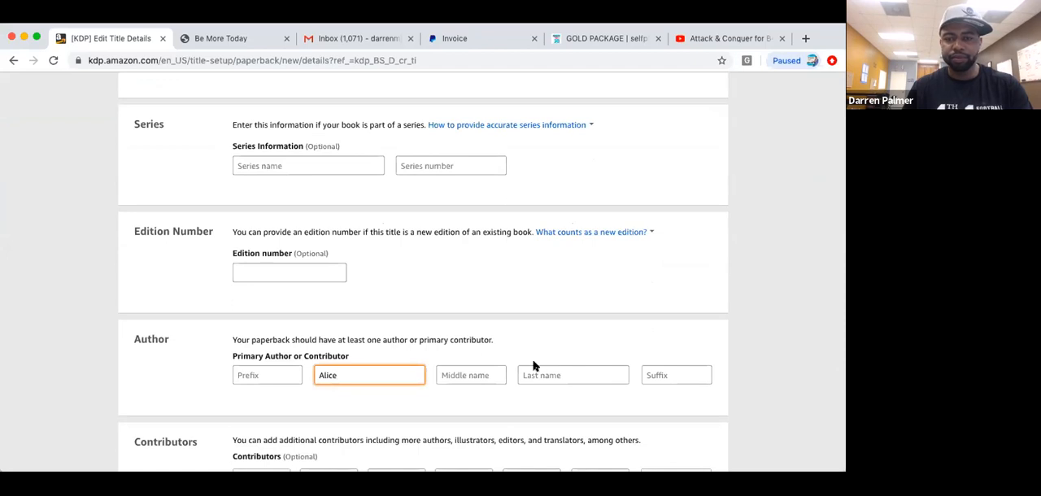
Enter the primary author's last name, leaving the prefix, middle name and suffix blank.
click(553, 374)
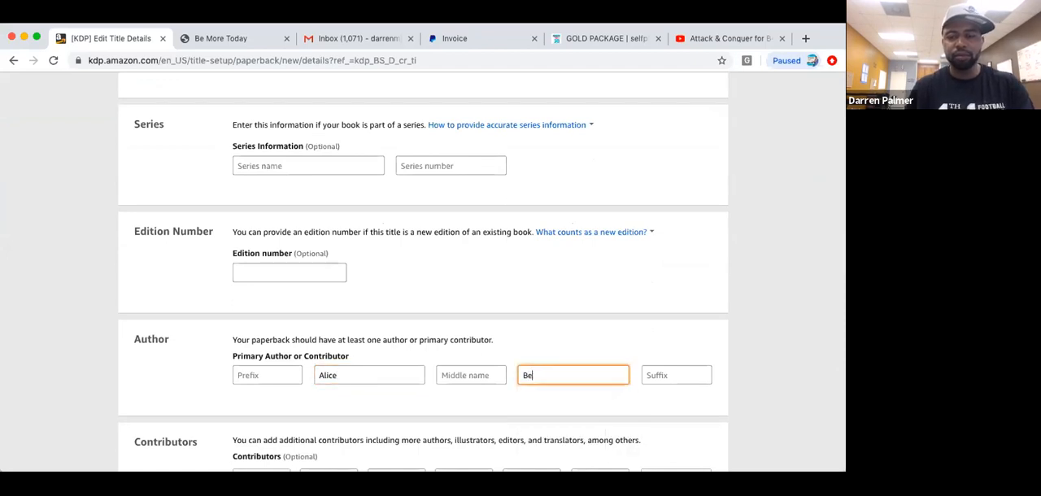
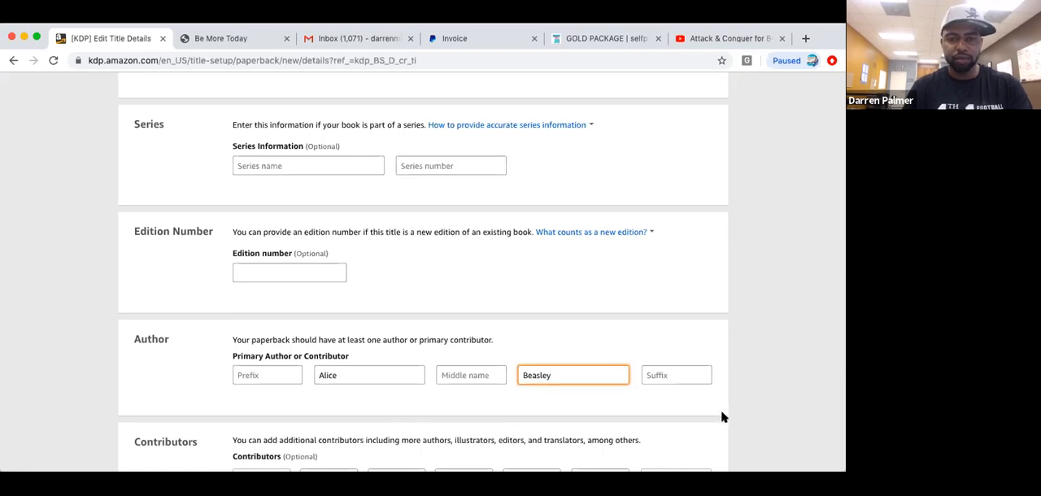
key(Up)
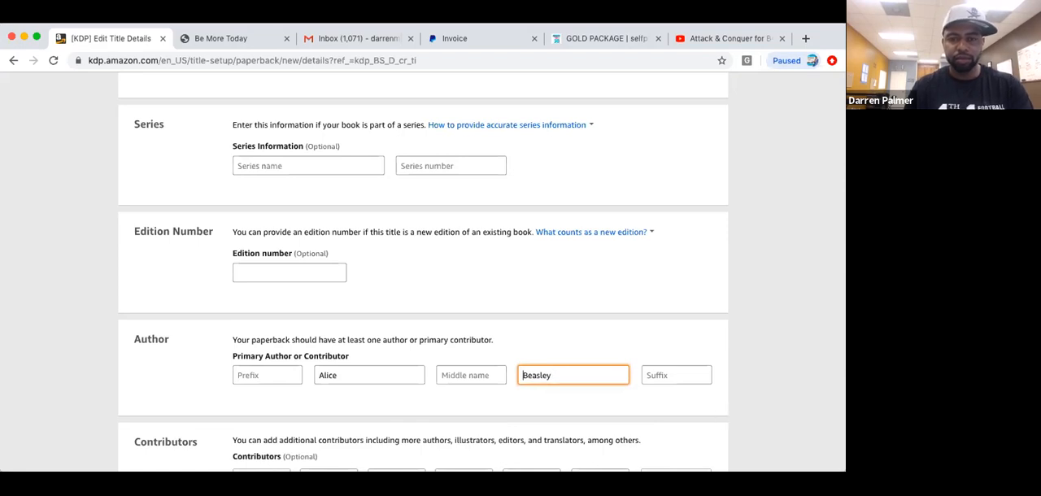
click(729, 423)
Enter "A Journey" as the book's description, leaving the additional contributors blank.
scroll(729, 423, down, 3)
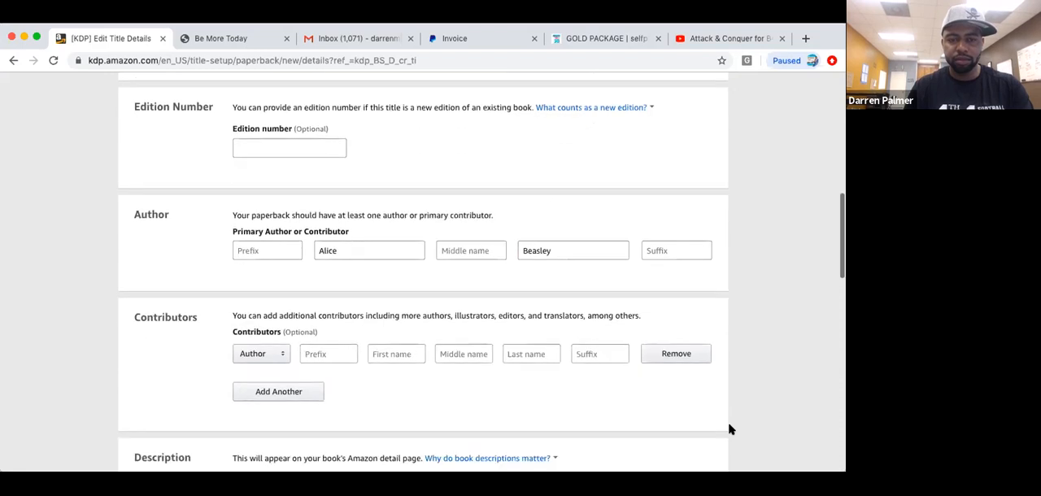
scroll(729, 429, down, 2)
scroll(729, 428, down, 2)
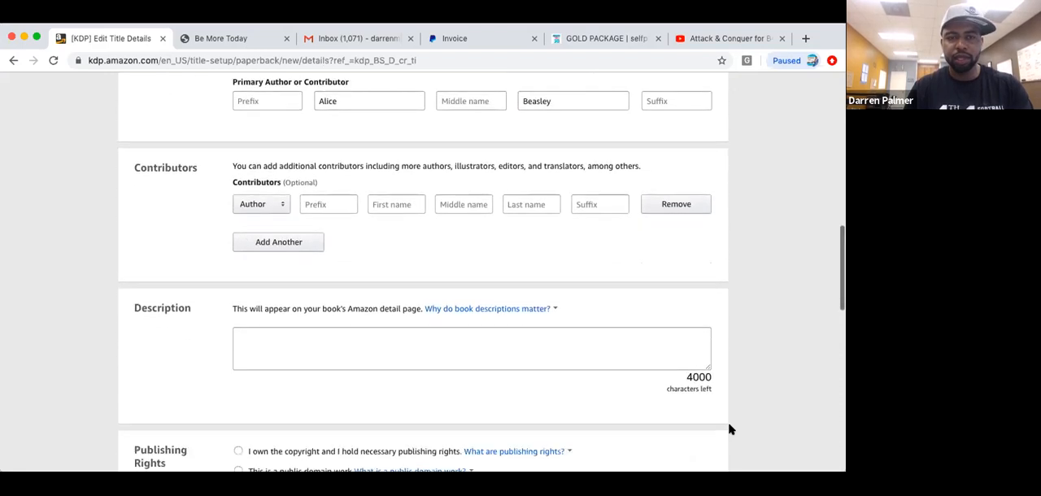
click(363, 347)
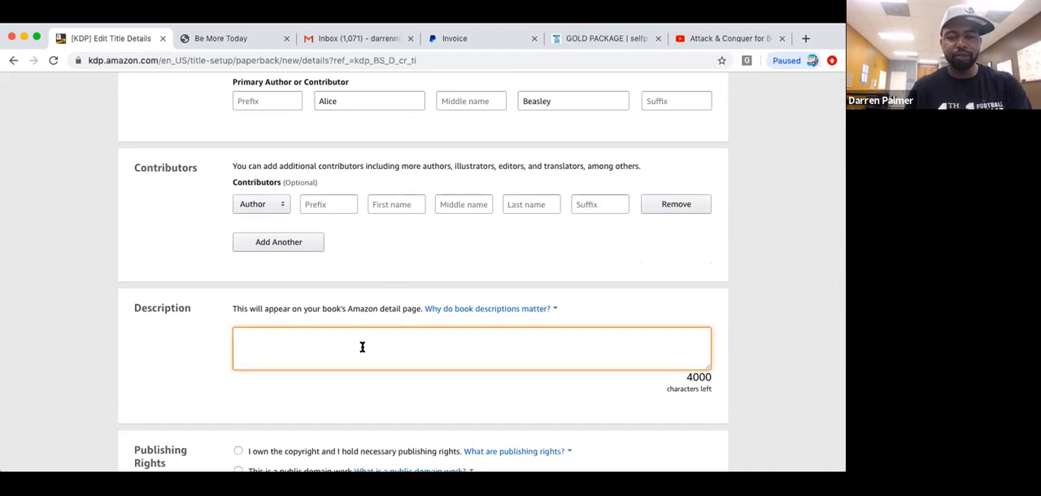
text(A Journey Worthwile)
key(BackSpace)
key(BackSpace)
key(BackSpace)
key(BackSpace)
key(BackSpace)
key(BackSpace)
key(BackSpace)
key(BackSpace)
key(BackSpace)
key(BackSpace)
click(785, 376)
Declare under Publishing Rights that you own the copyright and hold the necessary publishing rights.
scroll(785, 379, down, 2)
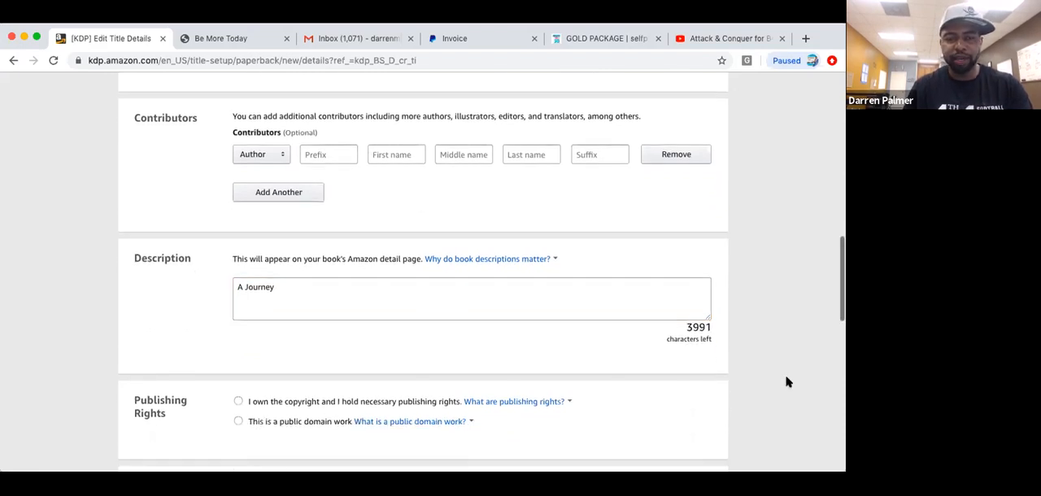
scroll(785, 382, down, 2)
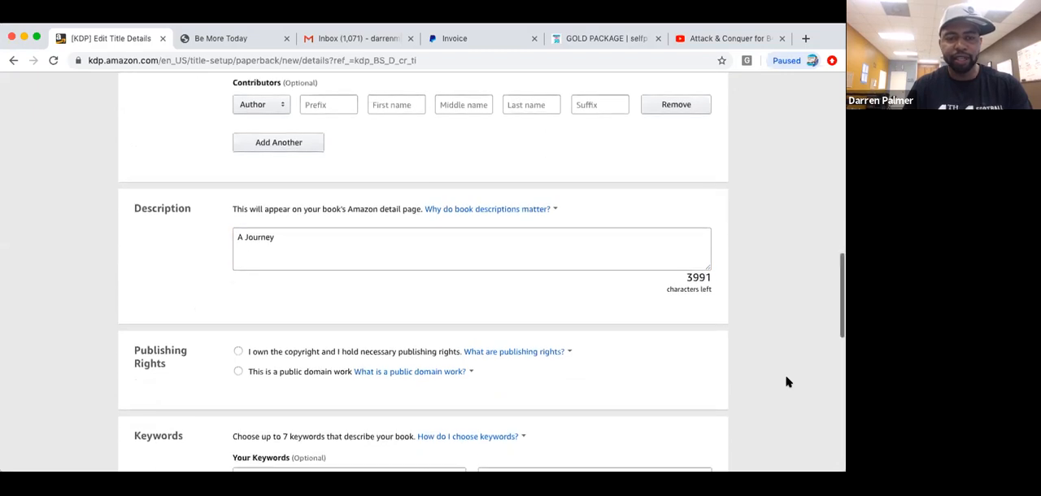
scroll(786, 382, down, 2)
scroll(786, 382, down, 1)
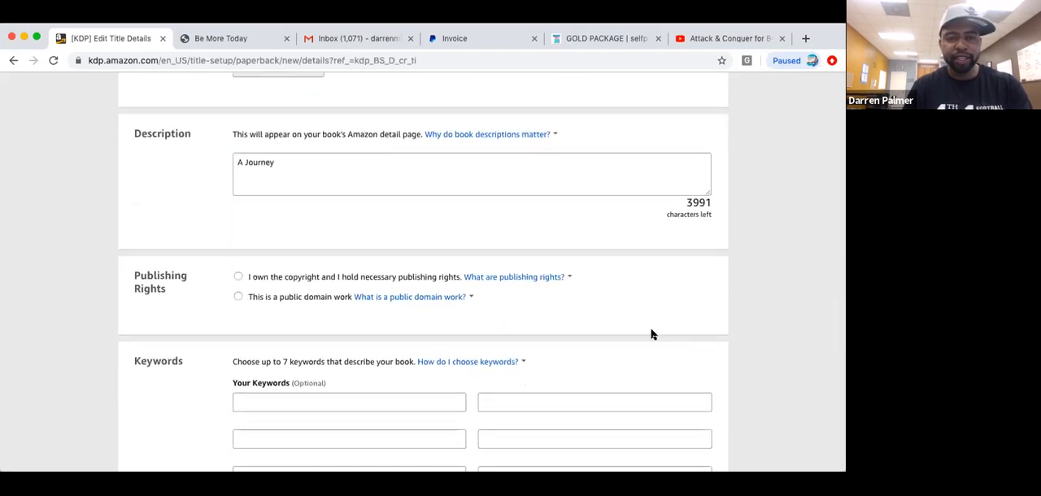
click(238, 277)
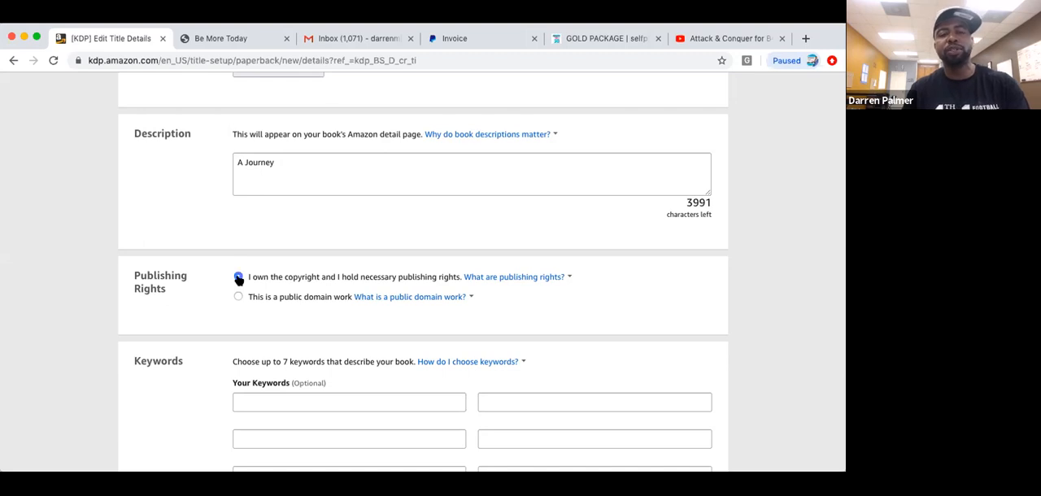
key(Down)
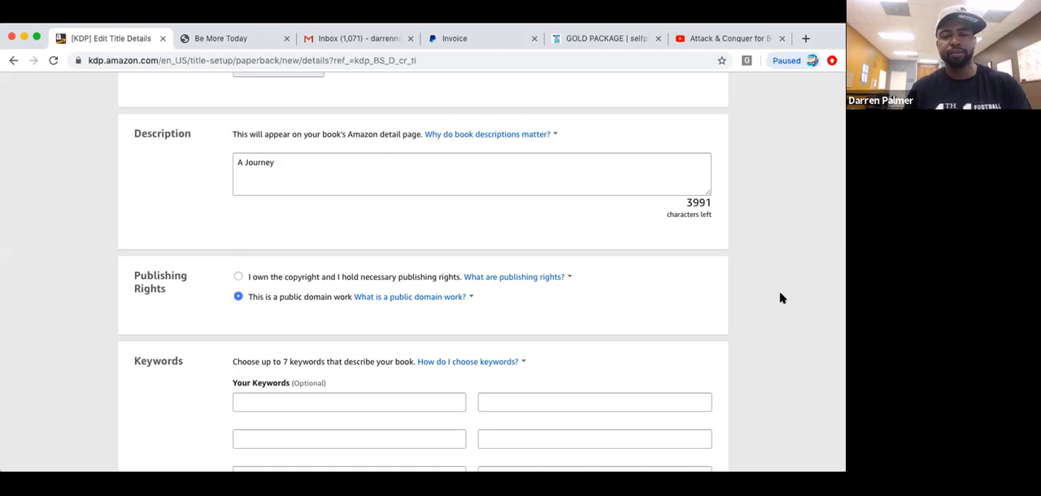
click(238, 276)
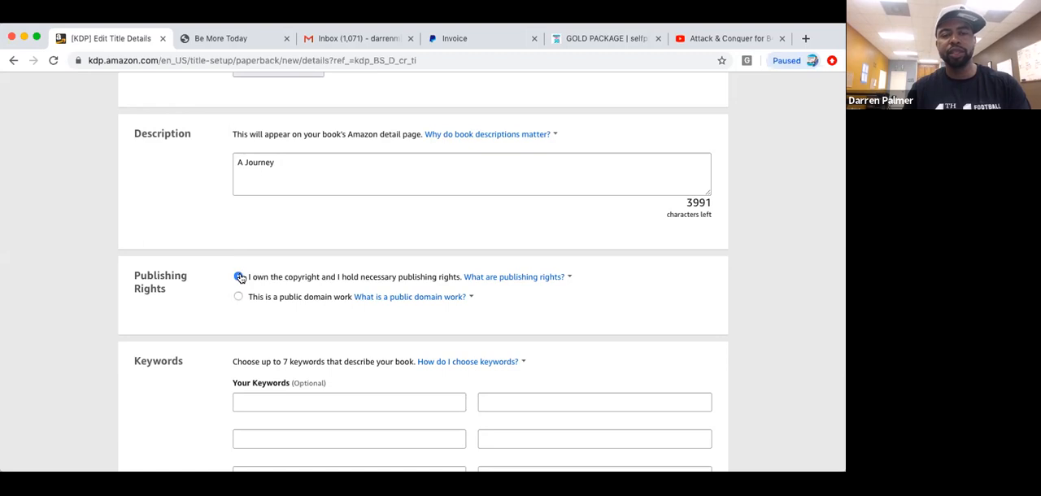
Leave the keywords blank, open the category chooser and expand Nonfiction.
scroll(770, 280, down, 5)
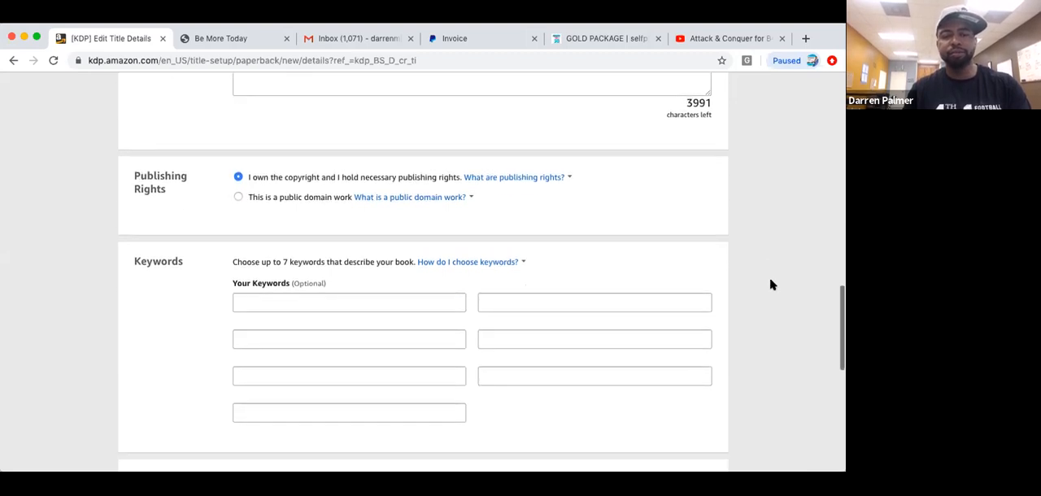
scroll(771, 283, down, 3)
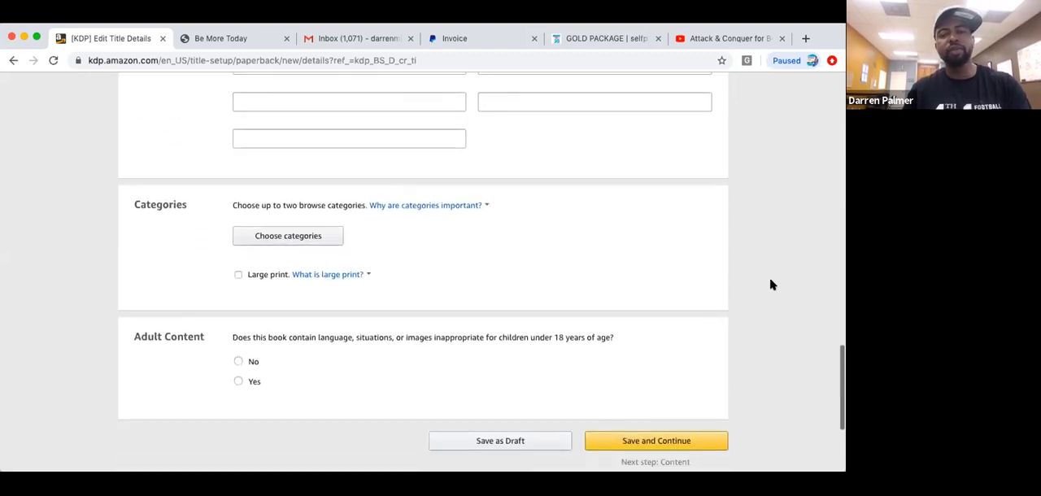
click(325, 235)
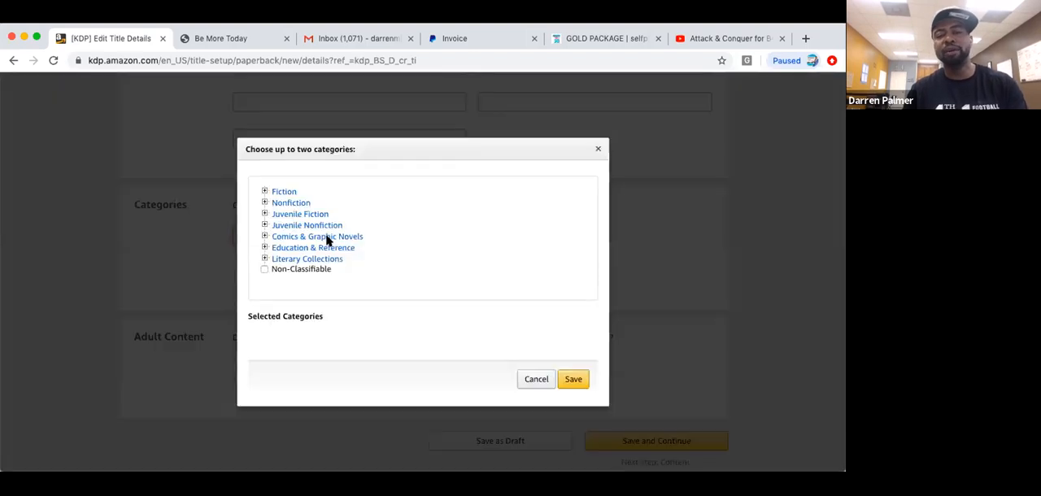
click(288, 204)
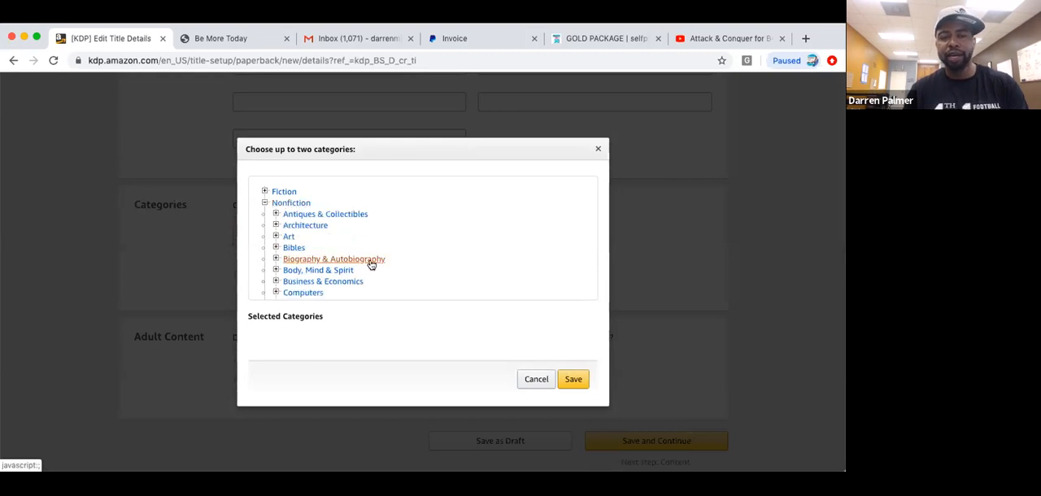
Choose Nonfiction > Family & Relationships > General as the book's category and save the selection.
scroll(371, 264, down, 5)
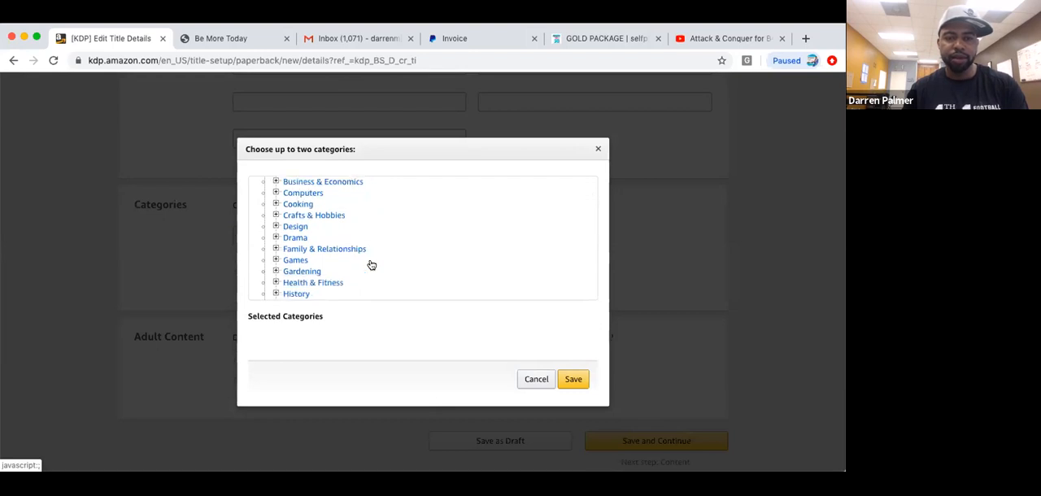
scroll(371, 265, down, 5)
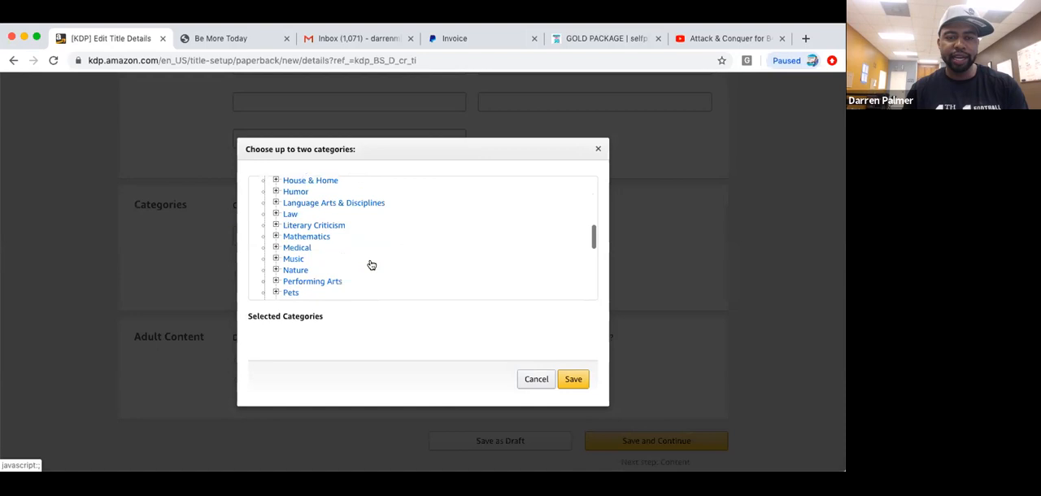
scroll(371, 265, down, 4)
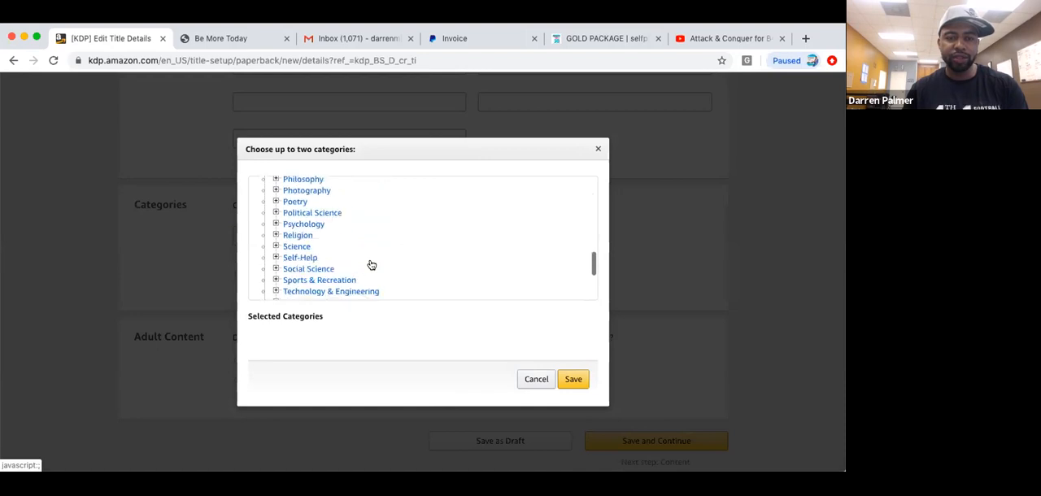
scroll(370, 265, down, 1)
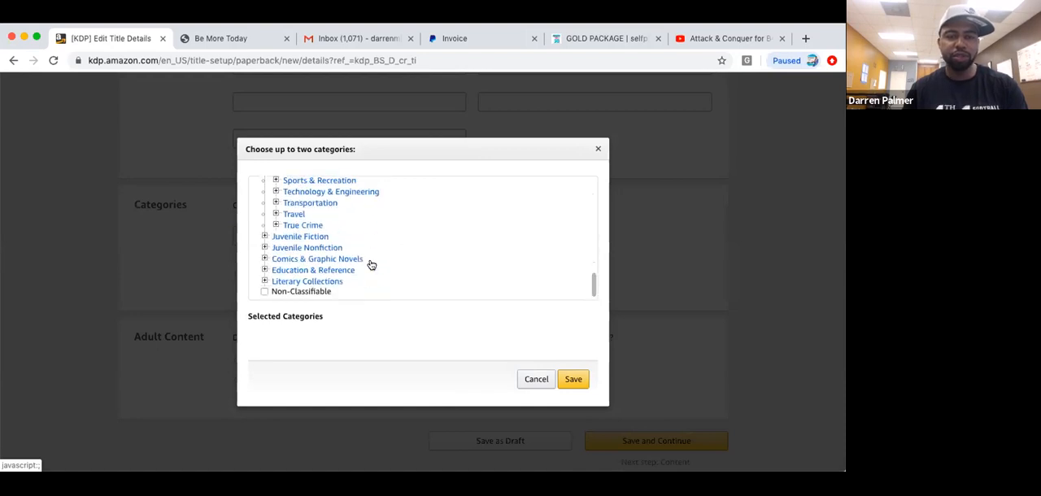
scroll(371, 265, up, 2)
scroll(371, 265, up, 2)
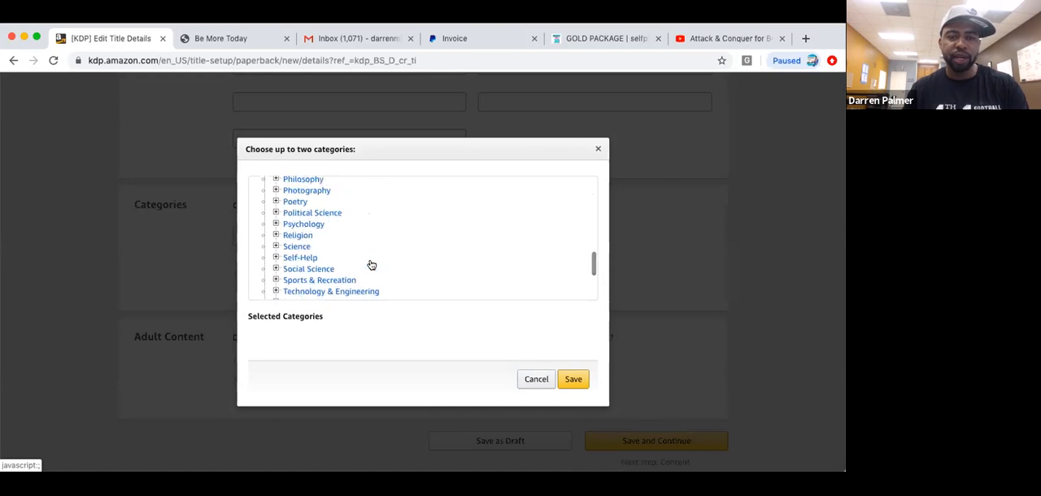
scroll(371, 266, up, 1)
scroll(371, 265, up, 1)
scroll(370, 265, up, 2)
scroll(371, 266, up, 4)
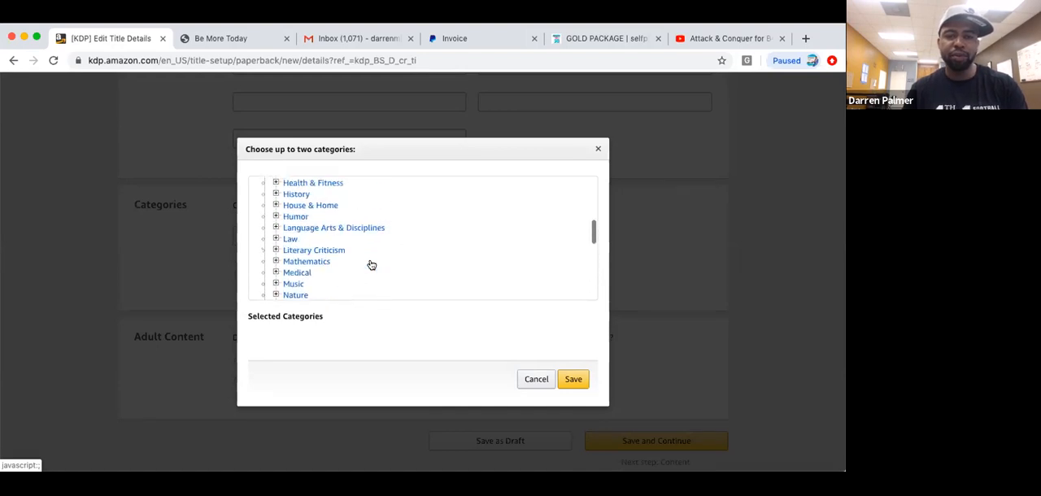
scroll(371, 265, up, 1)
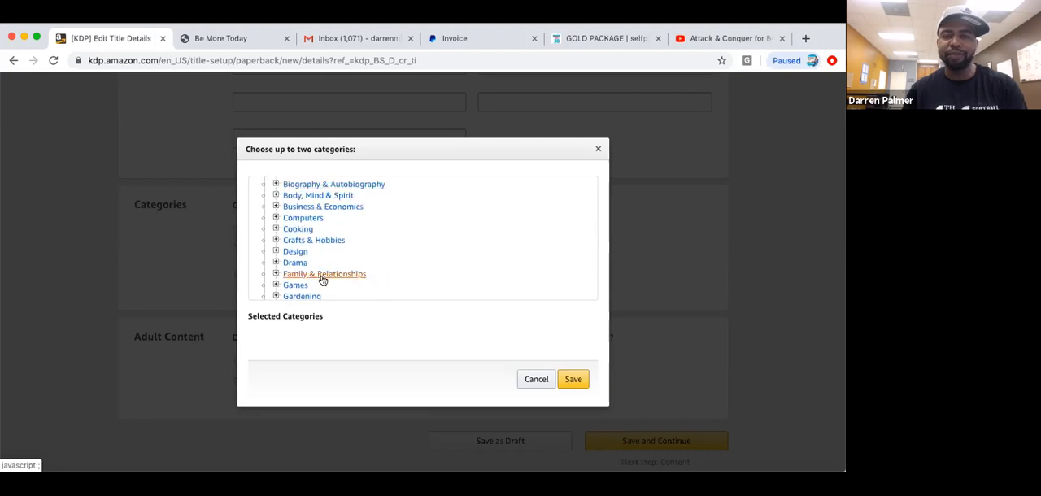
click(323, 274)
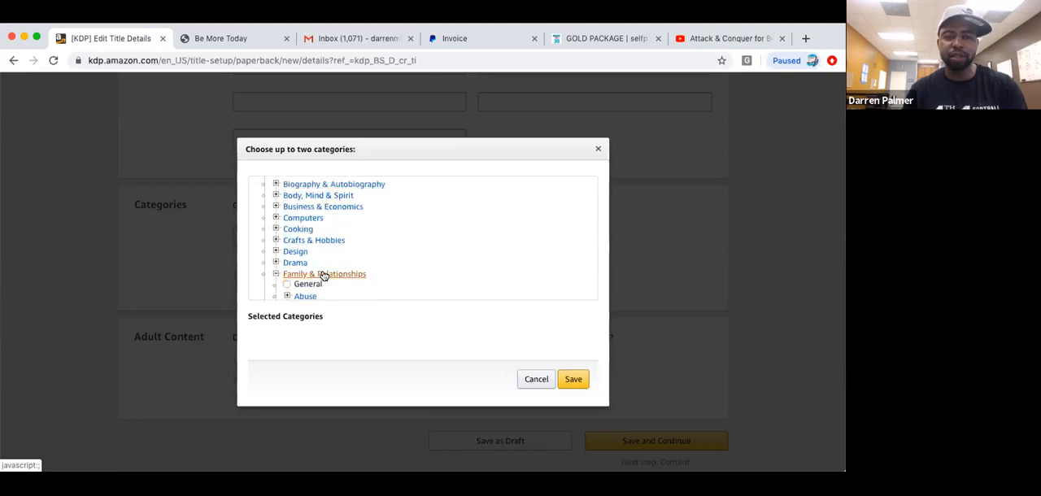
click(287, 284)
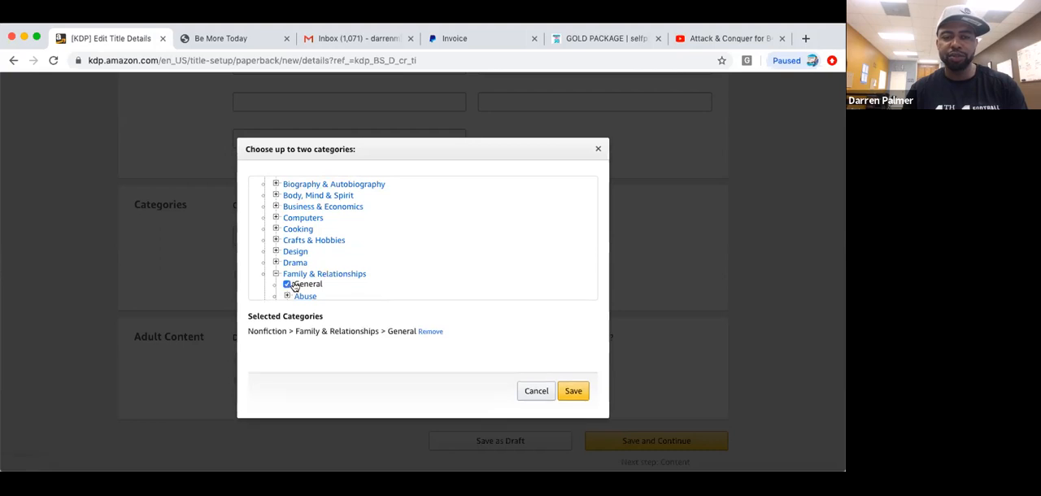
click(579, 391)
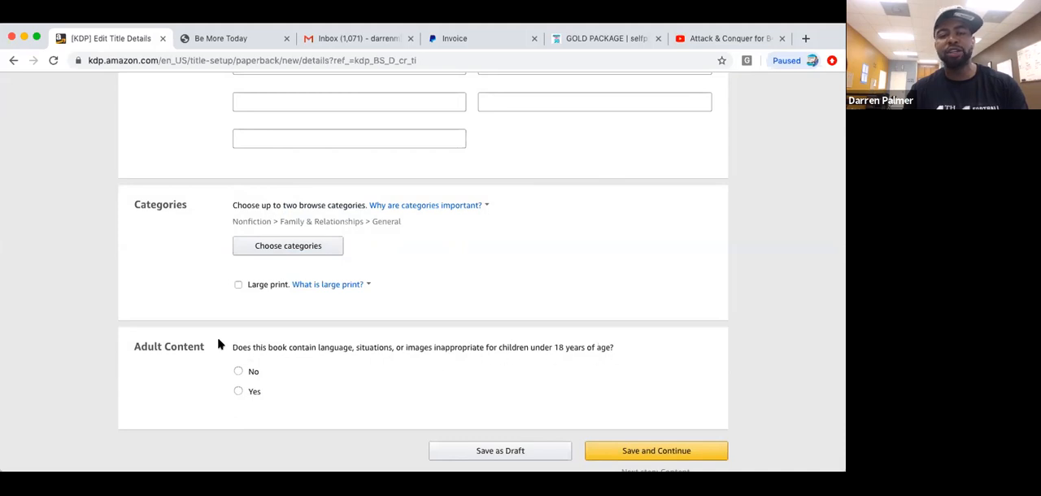
Answer No to the adult content question, and save the details to continue to the paperback content.
click(238, 372)
click(621, 453)
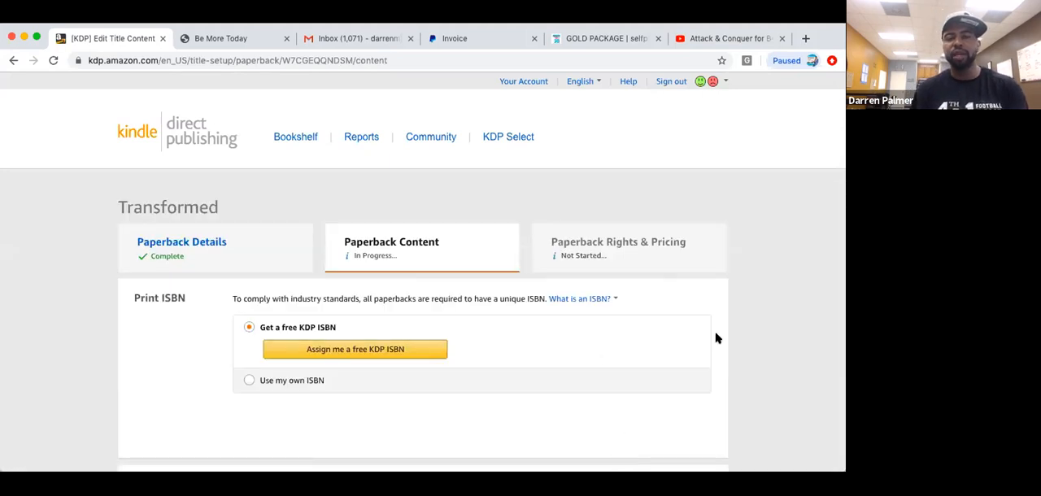
Assign a free KDP ISBN to the paperback and confirm the assignment.
scroll(761, 331, down, 2)
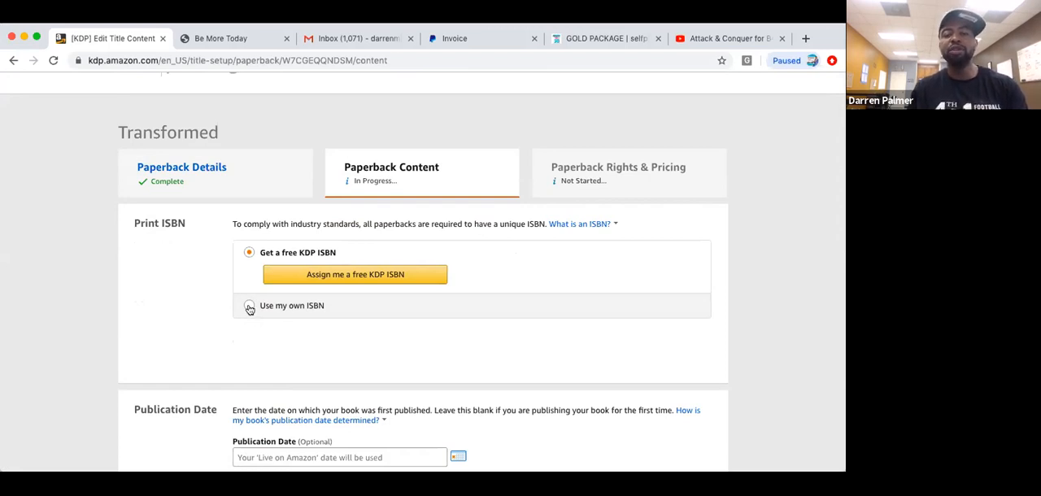
click(323, 277)
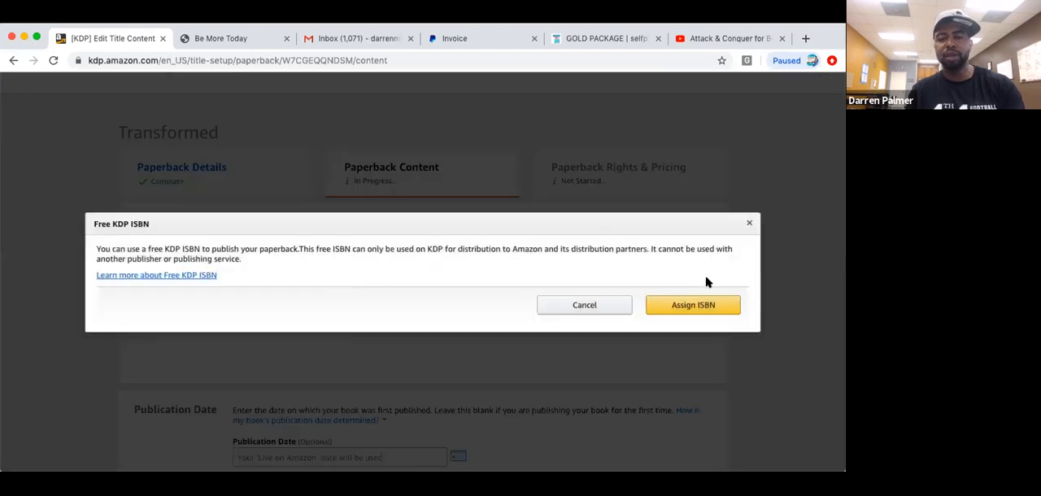
click(704, 306)
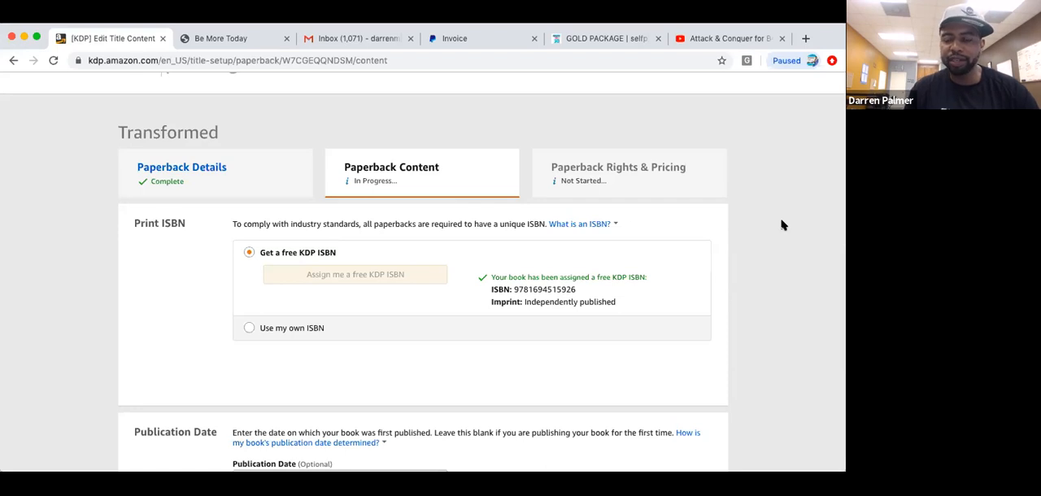
Set the interior and paper type to black & white interior with white paper, leaving the publication date blank.
scroll(780, 225, down, 5)
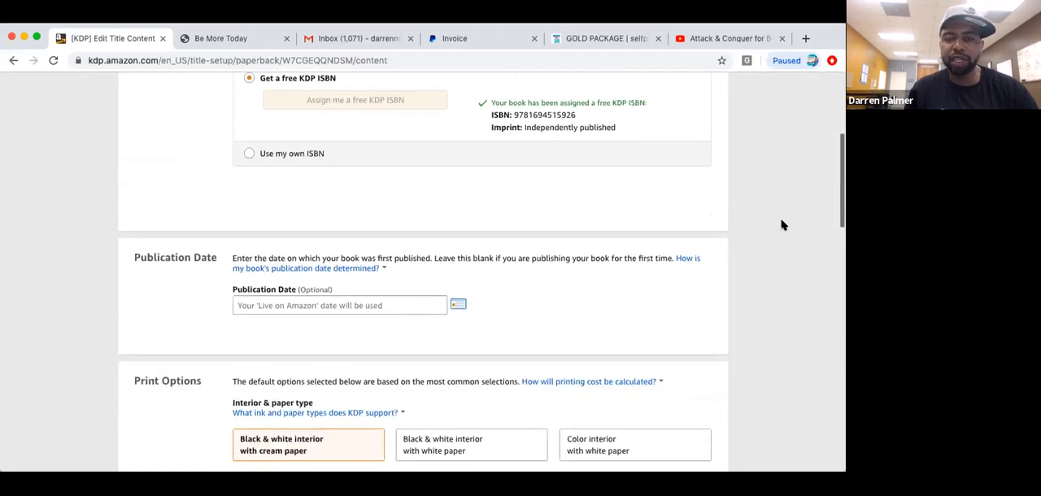
scroll(780, 225, down, 4)
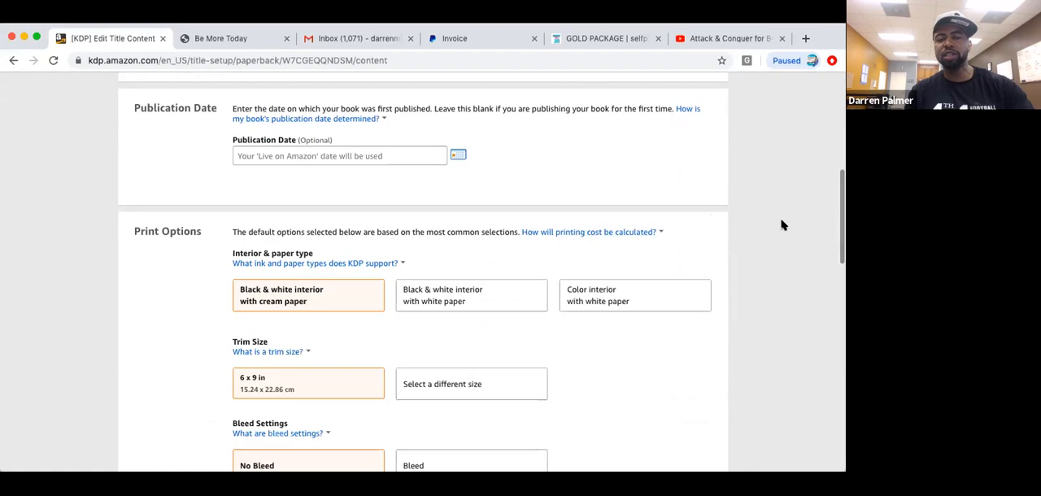
scroll(781, 226, down, 2)
scroll(781, 225, up, 1)
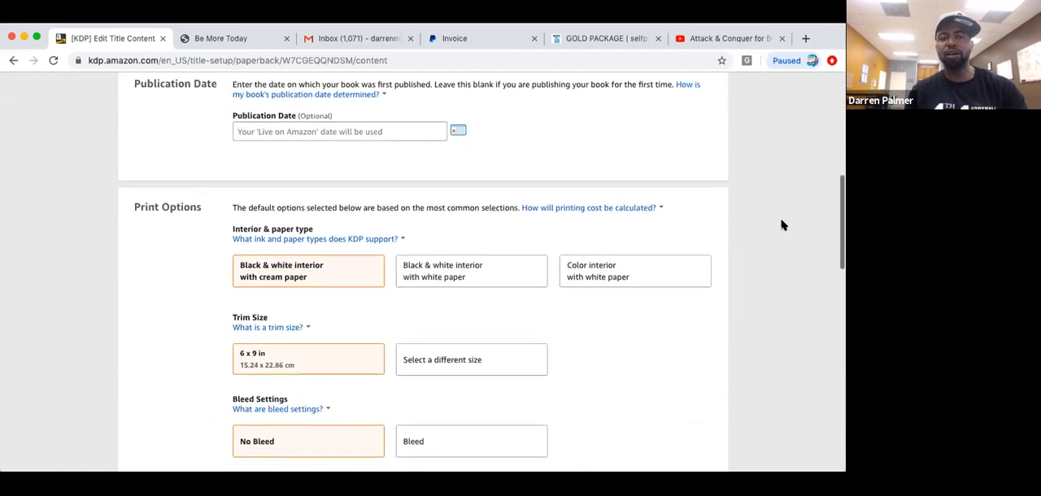
scroll(781, 225, up, 1)
scroll(780, 226, up, 1)
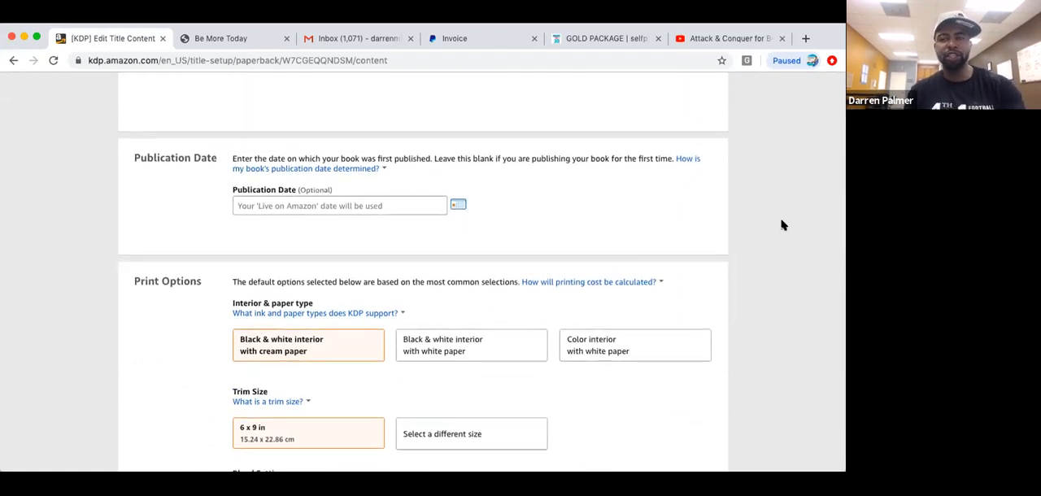
scroll(781, 225, down, 1)
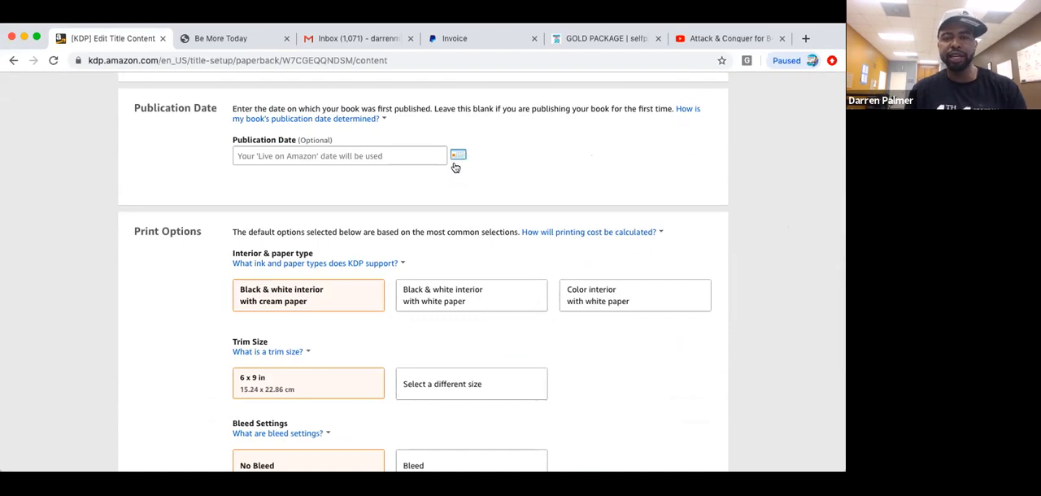
click(445, 302)
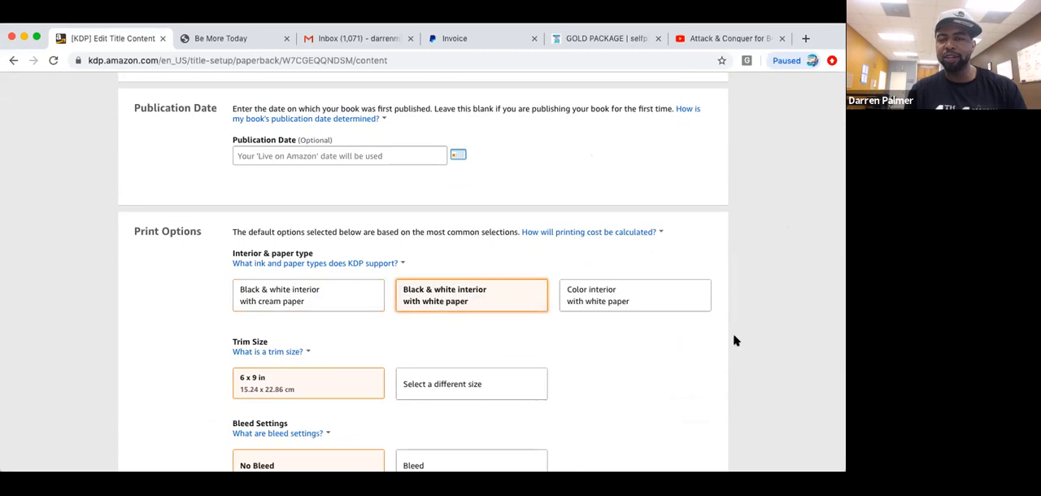
Set the paperback cover finish to Glossy, keeping the 6 x 9 in trim size and No Bleed.
scroll(734, 341, down, 3)
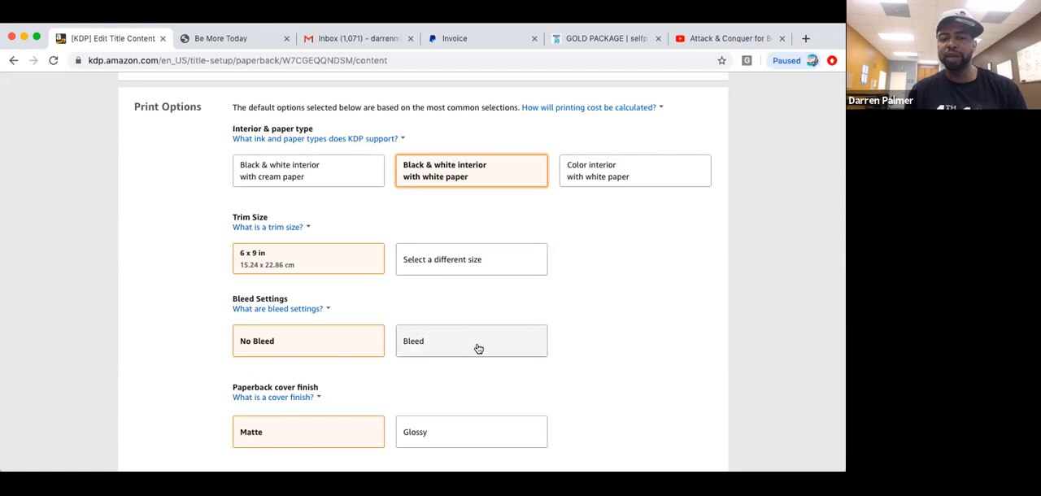
scroll(460, 412, down, 2)
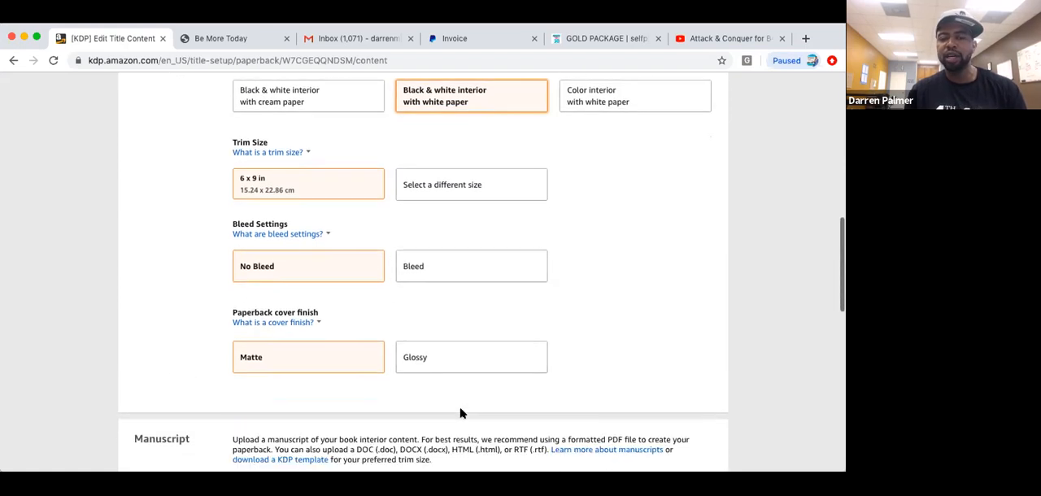
click(464, 364)
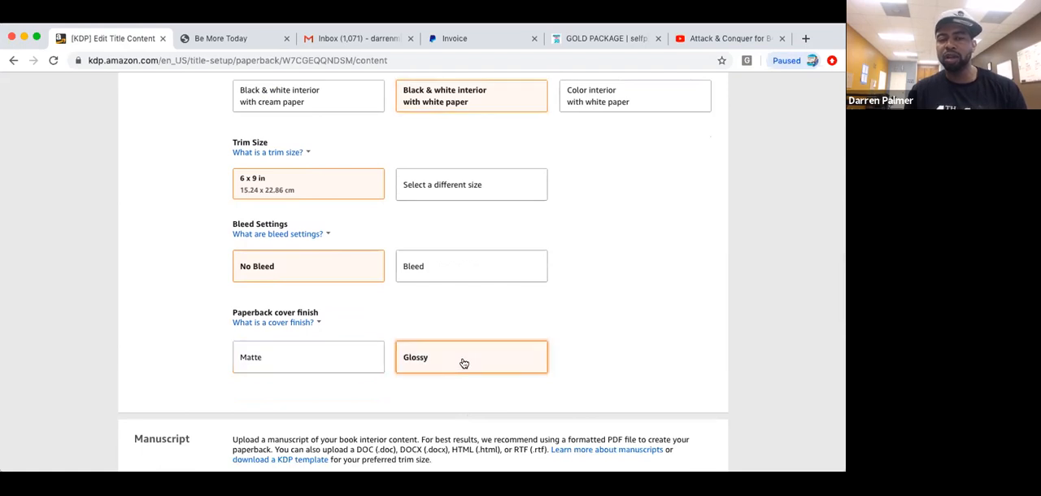
Try to save and continue to pricing without a manuscript or cover, and check the content sections for missing items.
scroll(464, 364, down, 6)
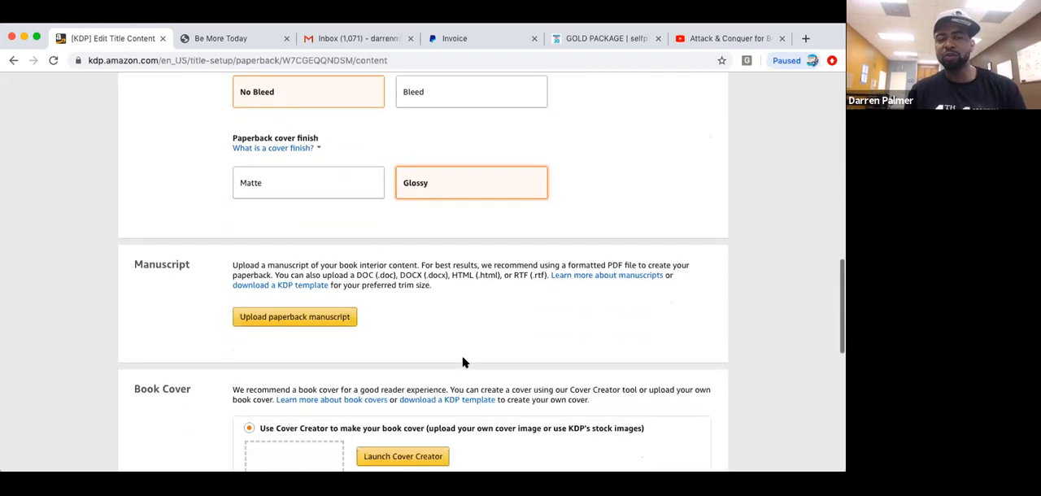
scroll(464, 363, down, 1)
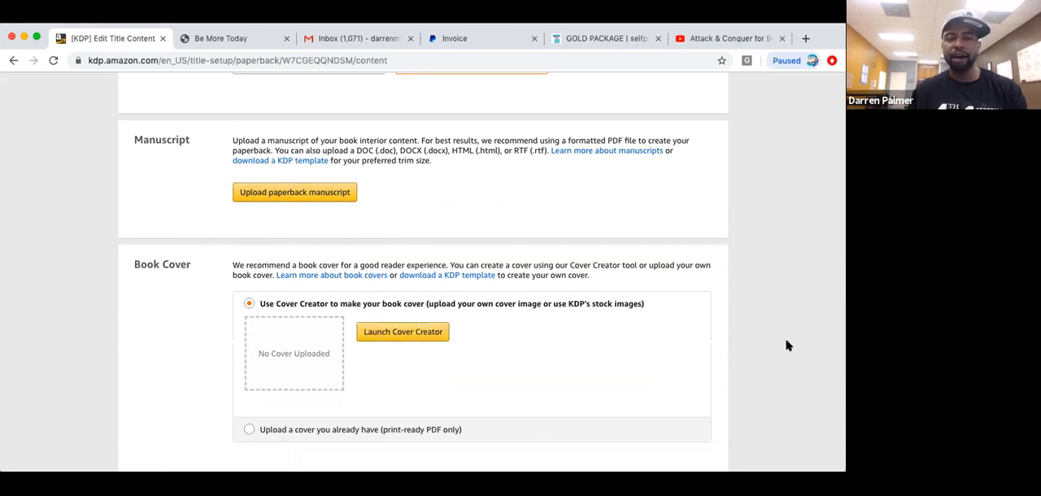
scroll(787, 345, down, 5)
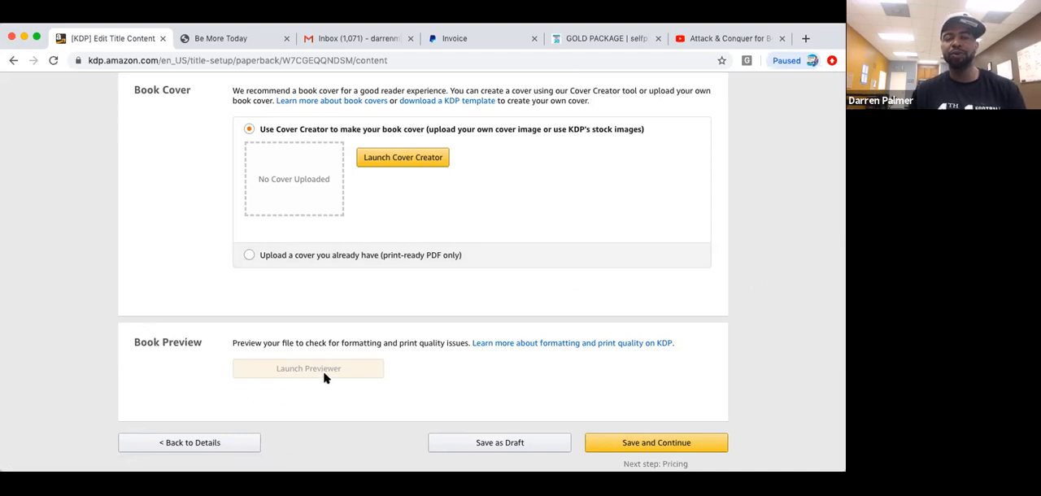
mouse_move(319, 369)
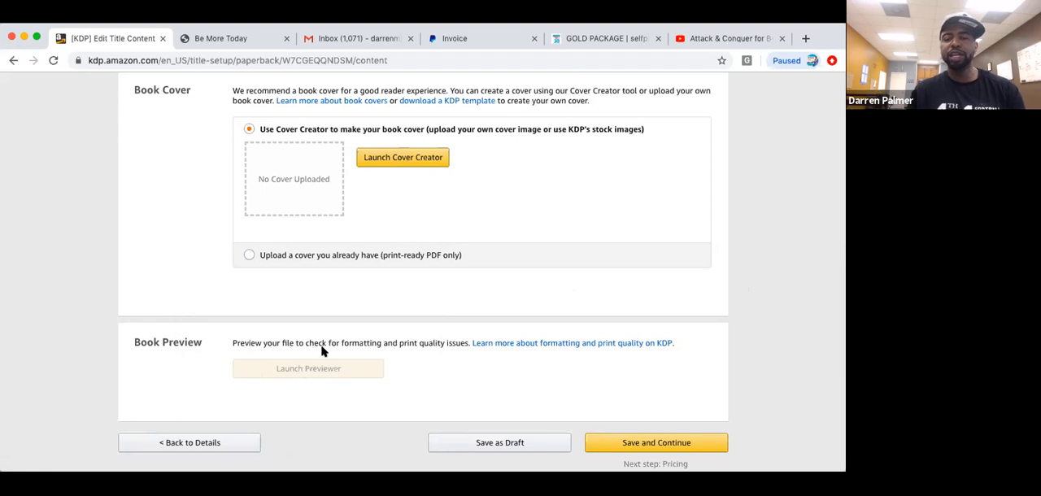
click(620, 443)
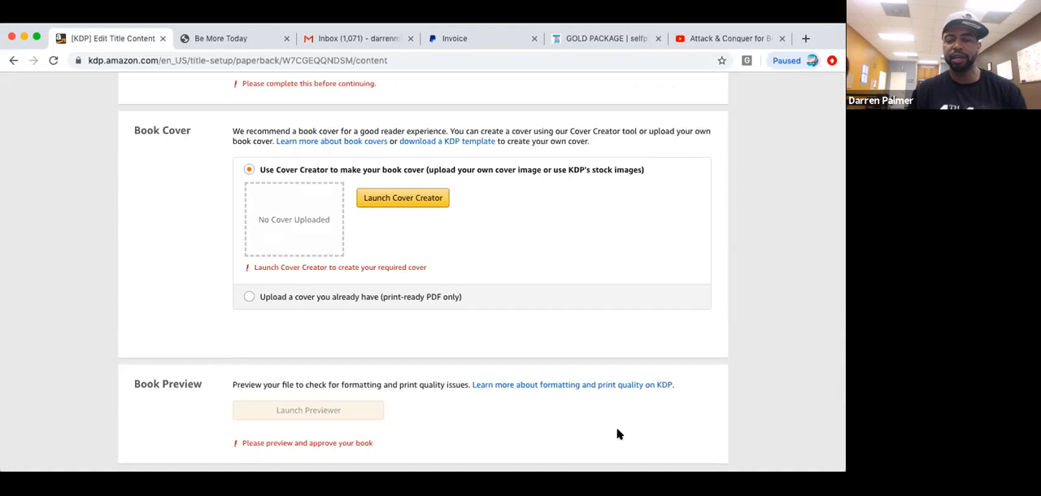
scroll(619, 439, down, 3)
scroll(618, 435, down, 1)
scroll(618, 435, up, 1)
scroll(618, 434, up, 10)
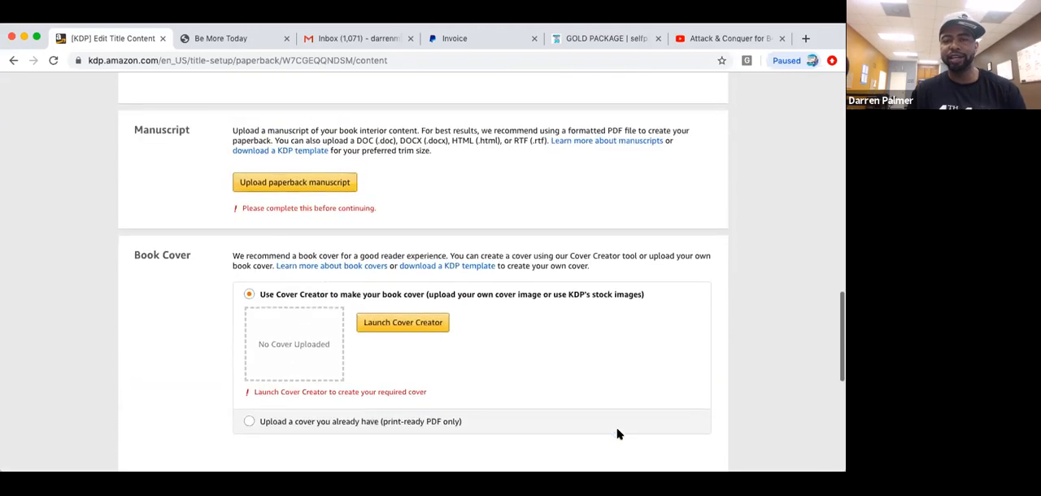
scroll(618, 434, up, 15)
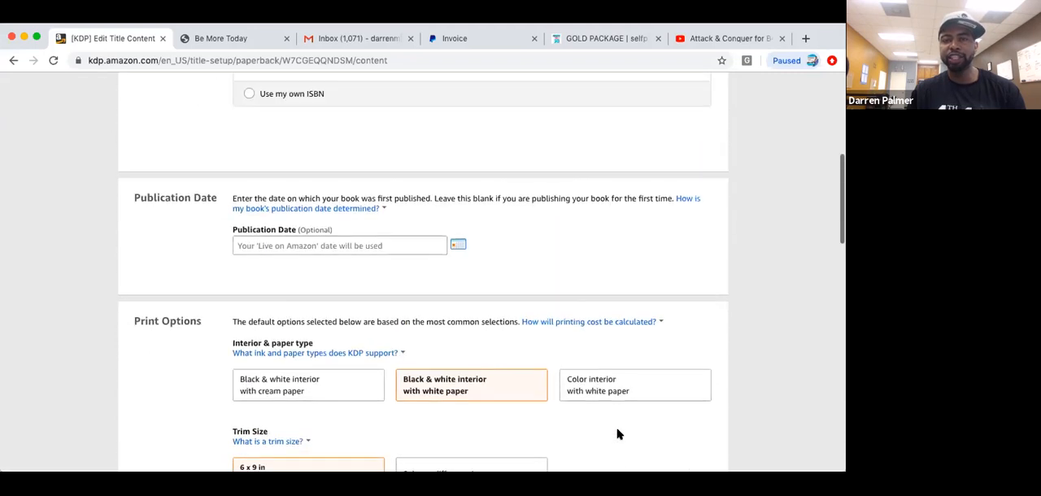